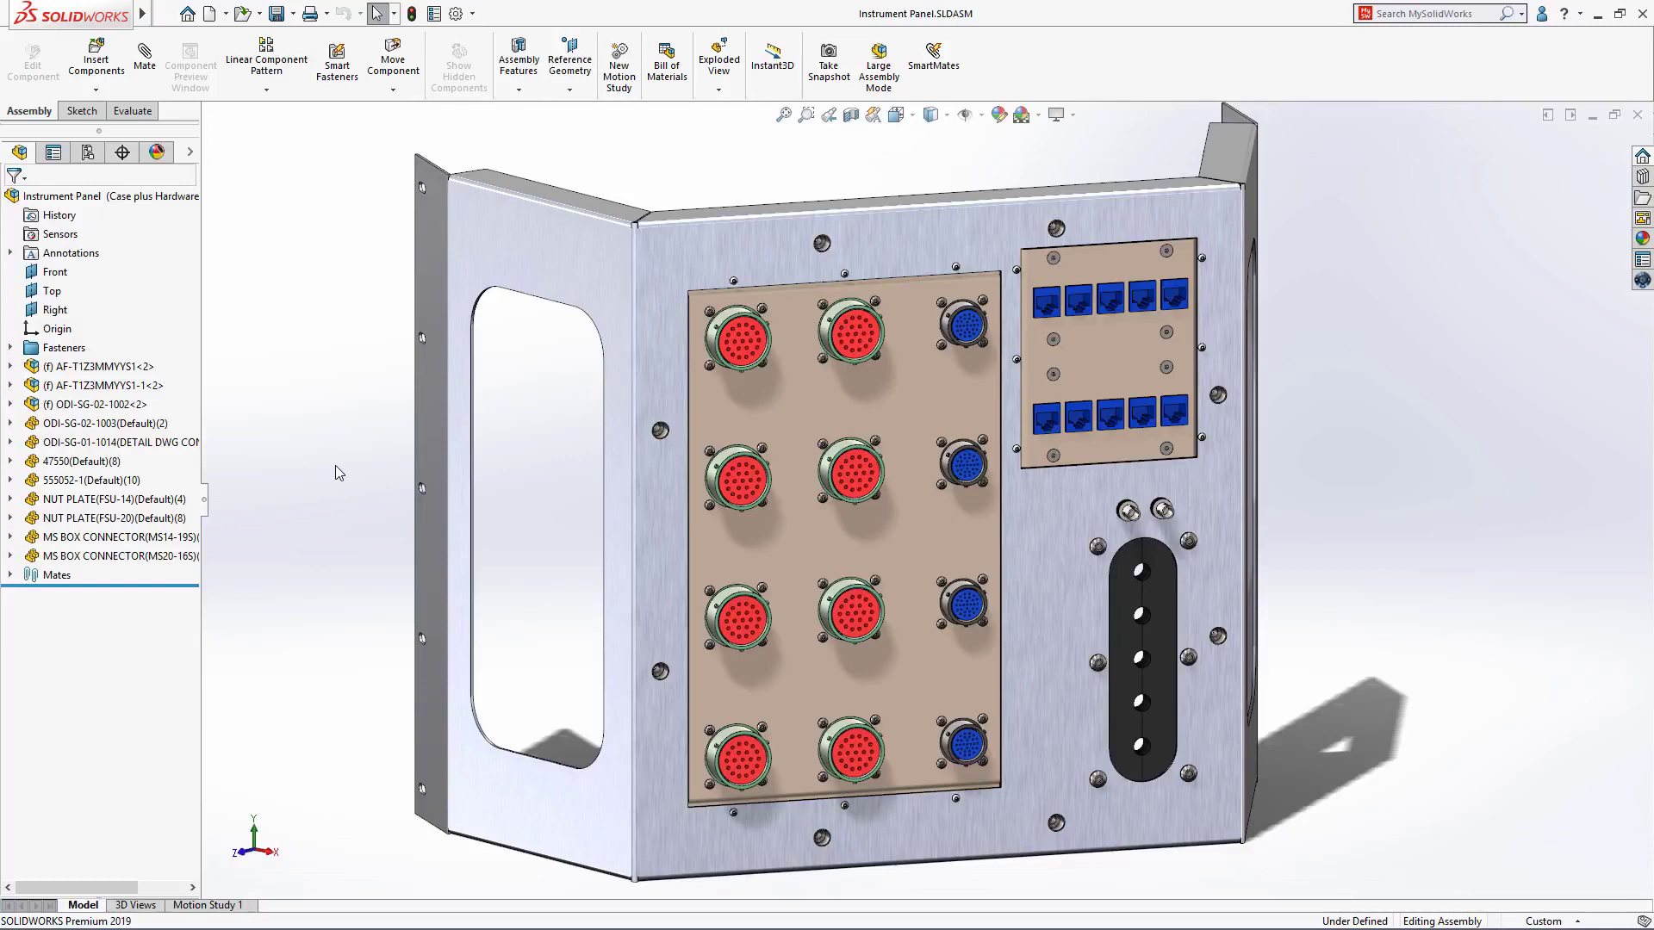
# Open the panel housing part from the assembly and insert bend notes on its flat-pattern feature
pyautogui.click(645, 477)
pyautogui.click(691, 376)
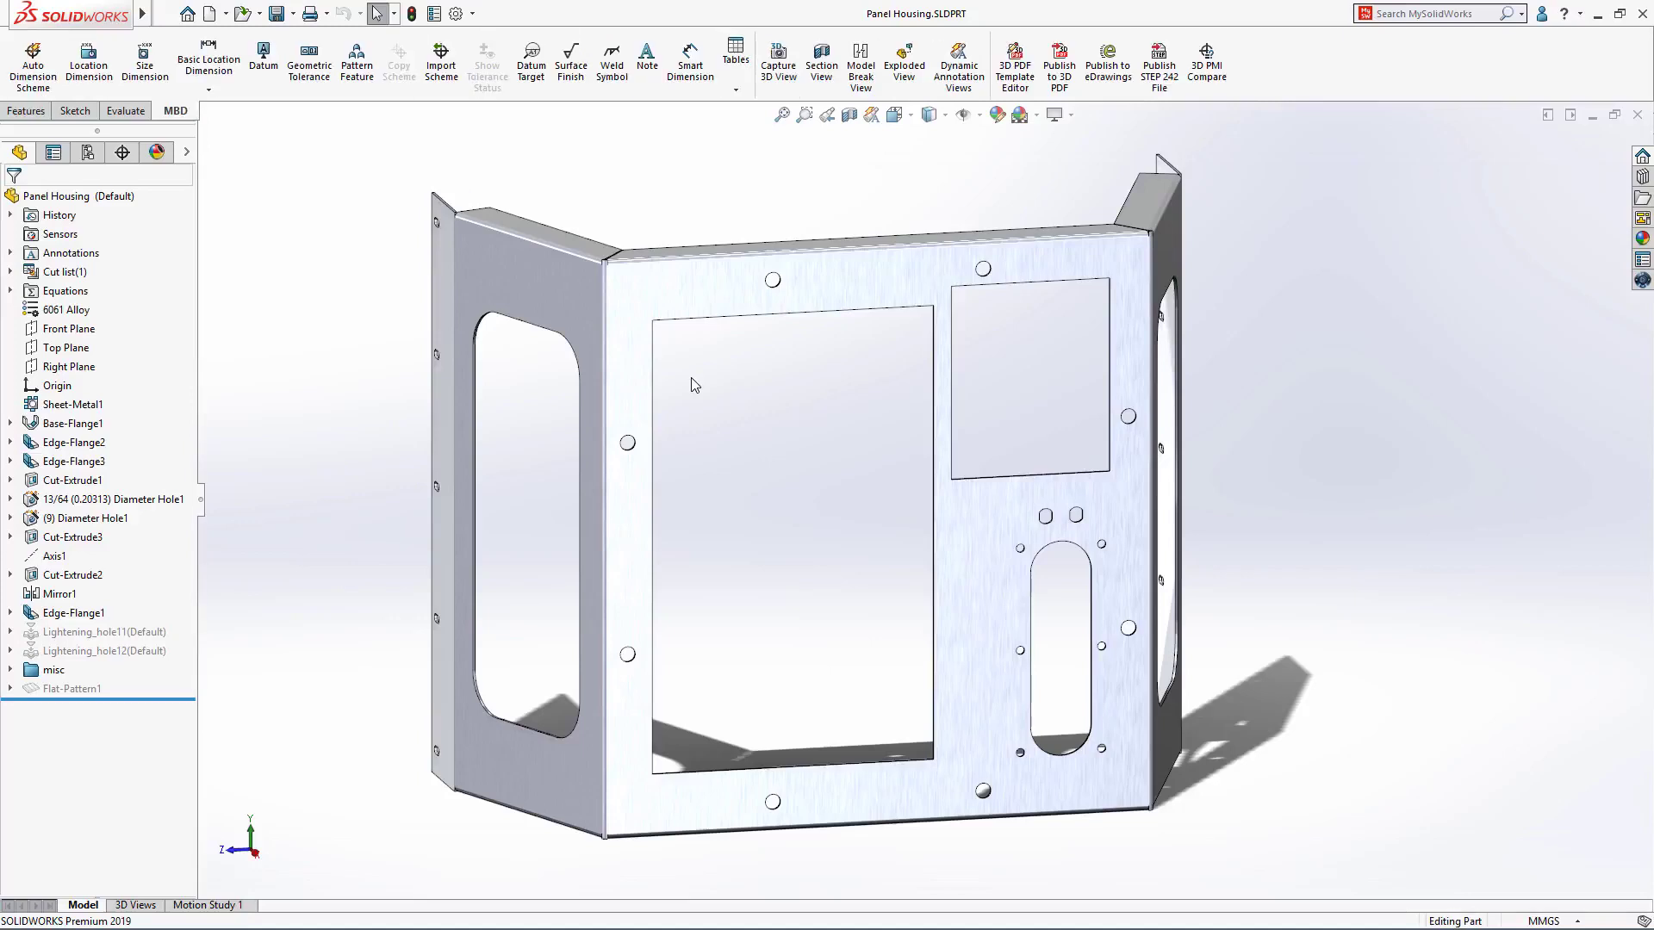
pyautogui.moveTo(757, 860)
pyautogui.mouseDown(button='middle')
pyautogui.moveTo(600, 858)
pyautogui.moveTo(773, 864)
pyautogui.mouseUp(button='middle')
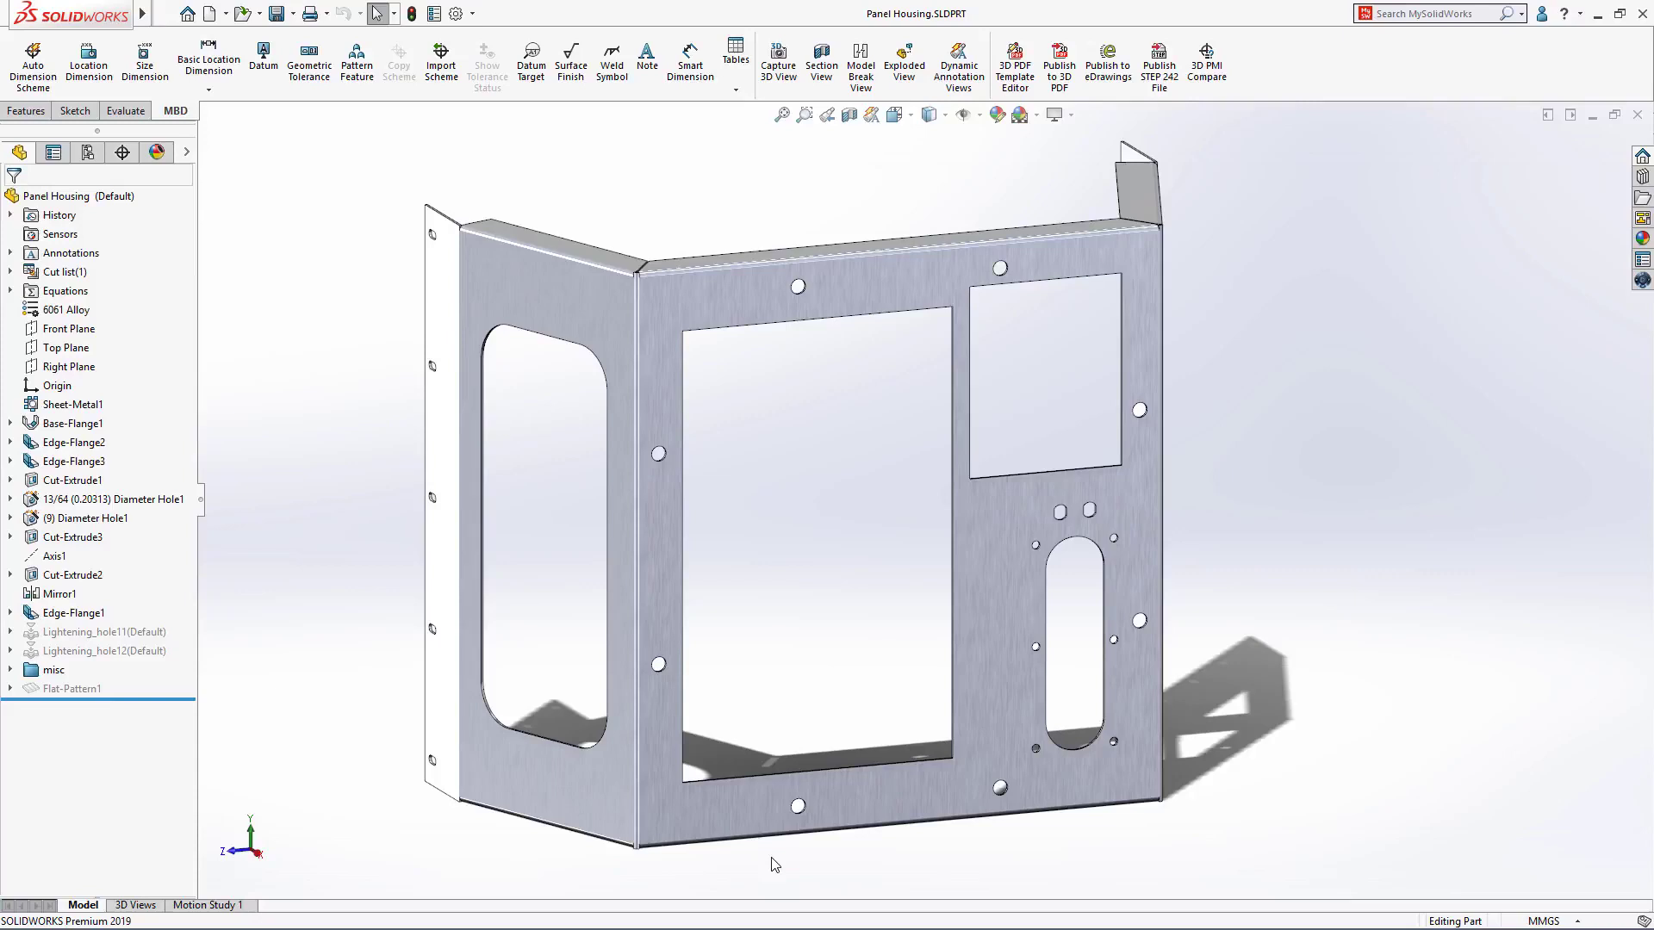
pyautogui.rightClick(77, 689)
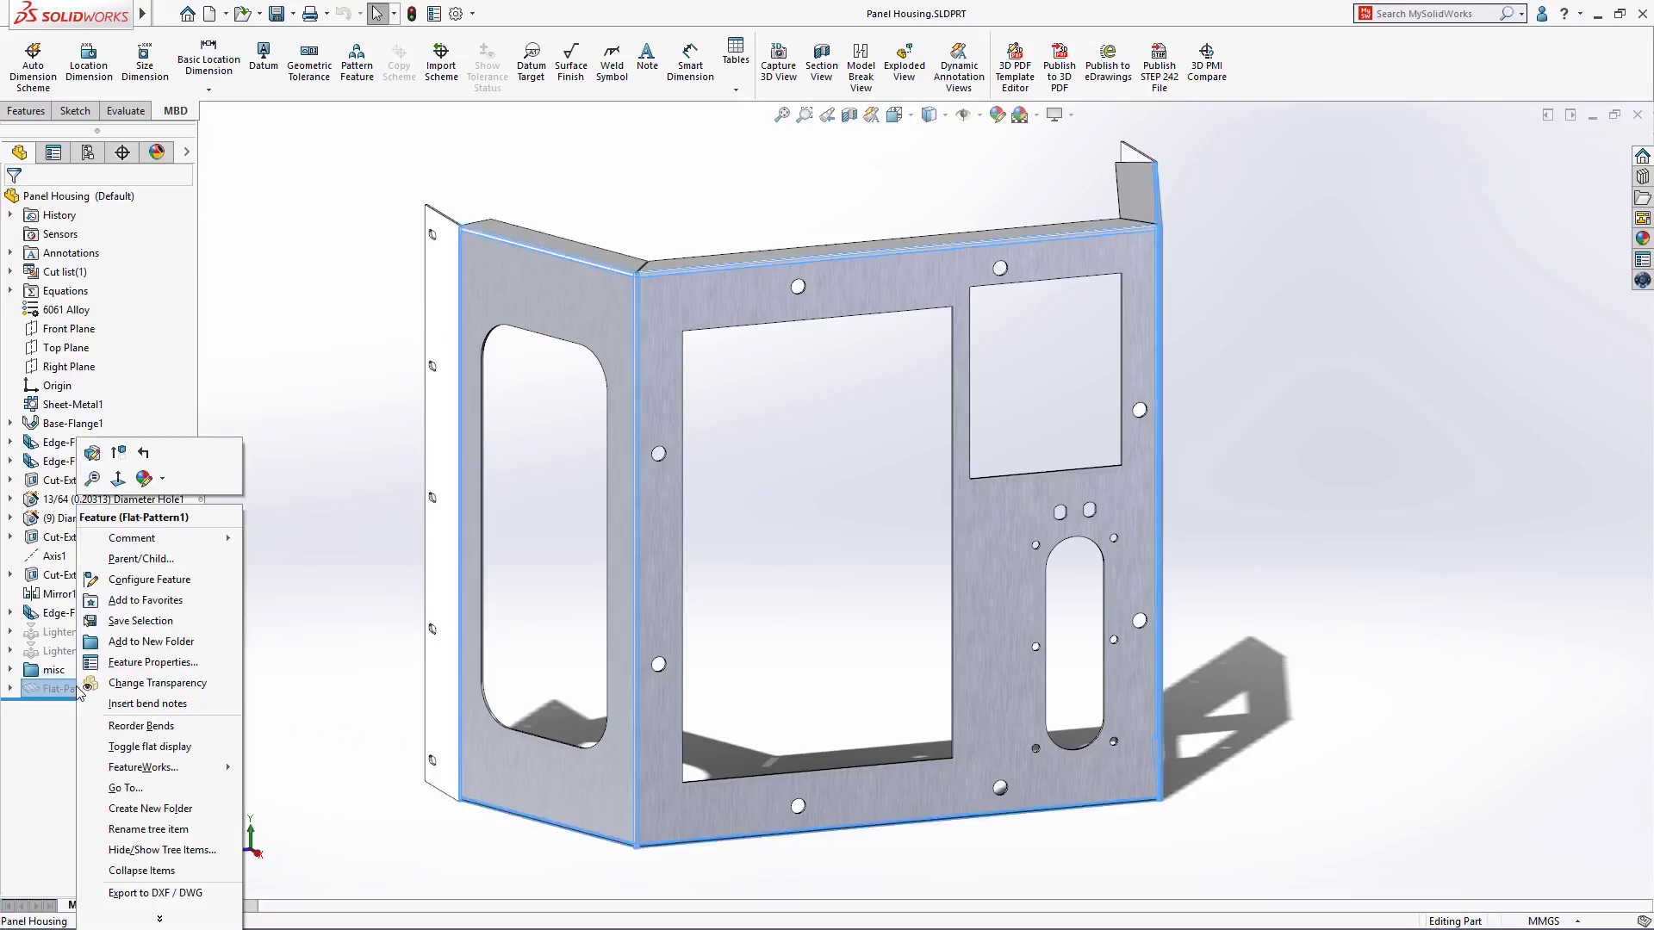
pyautogui.click(137, 704)
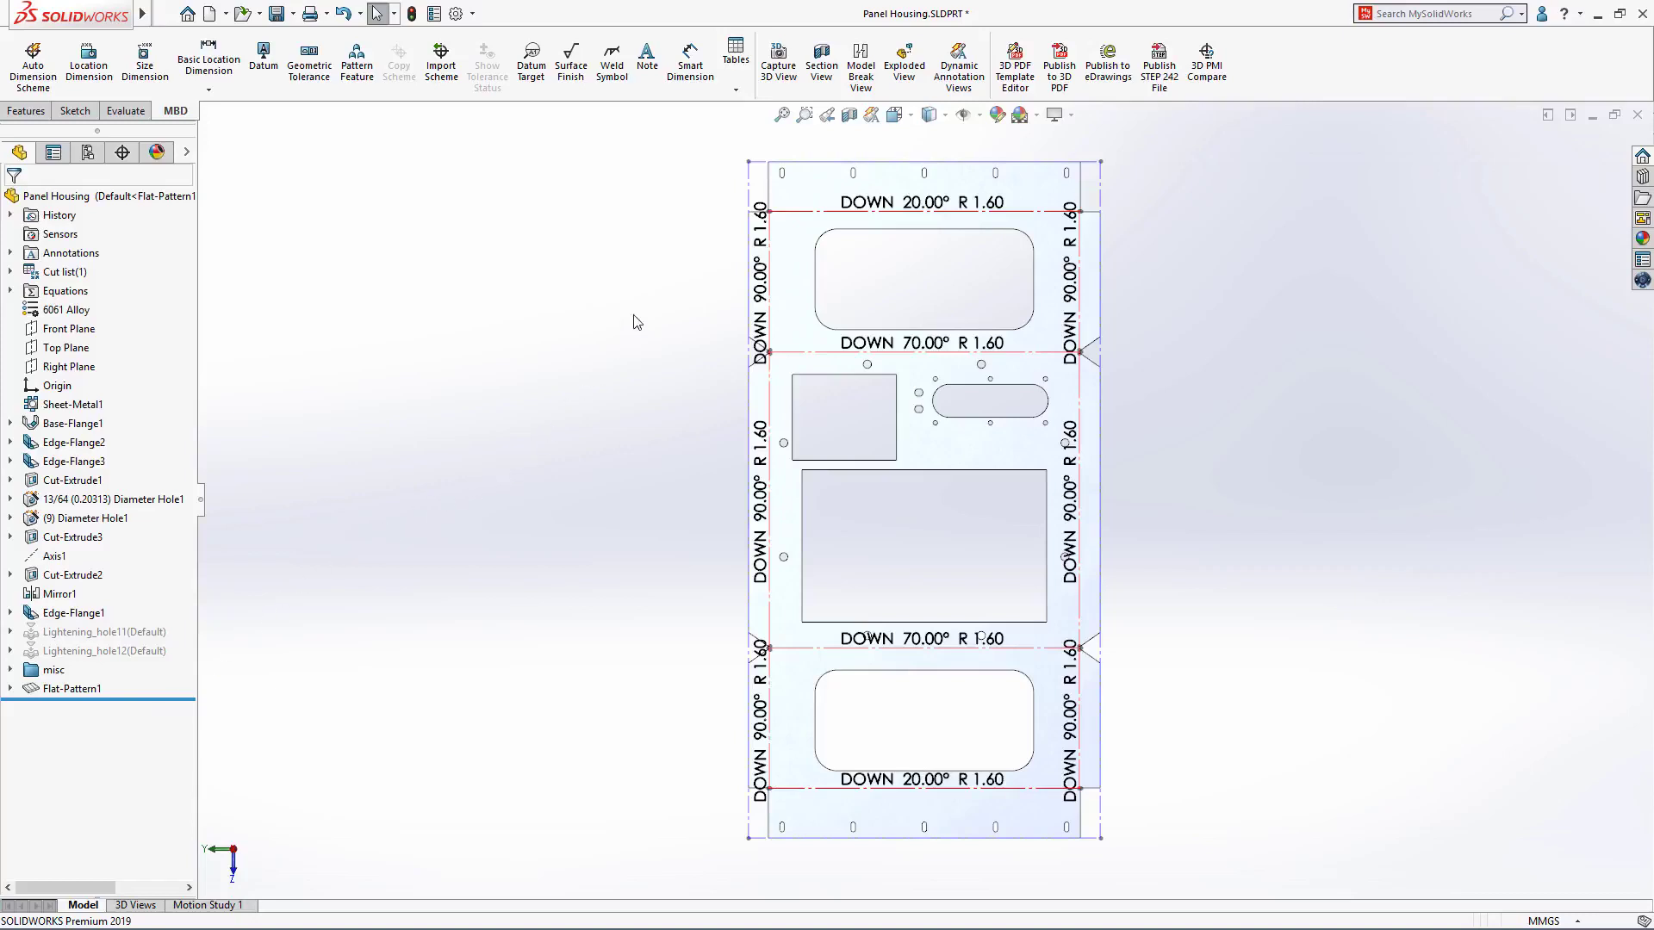
# Insert a bend table with the bendtable-standard template and A, B, C tags, placing it beside the flat pattern
pyautogui.click(737, 92)
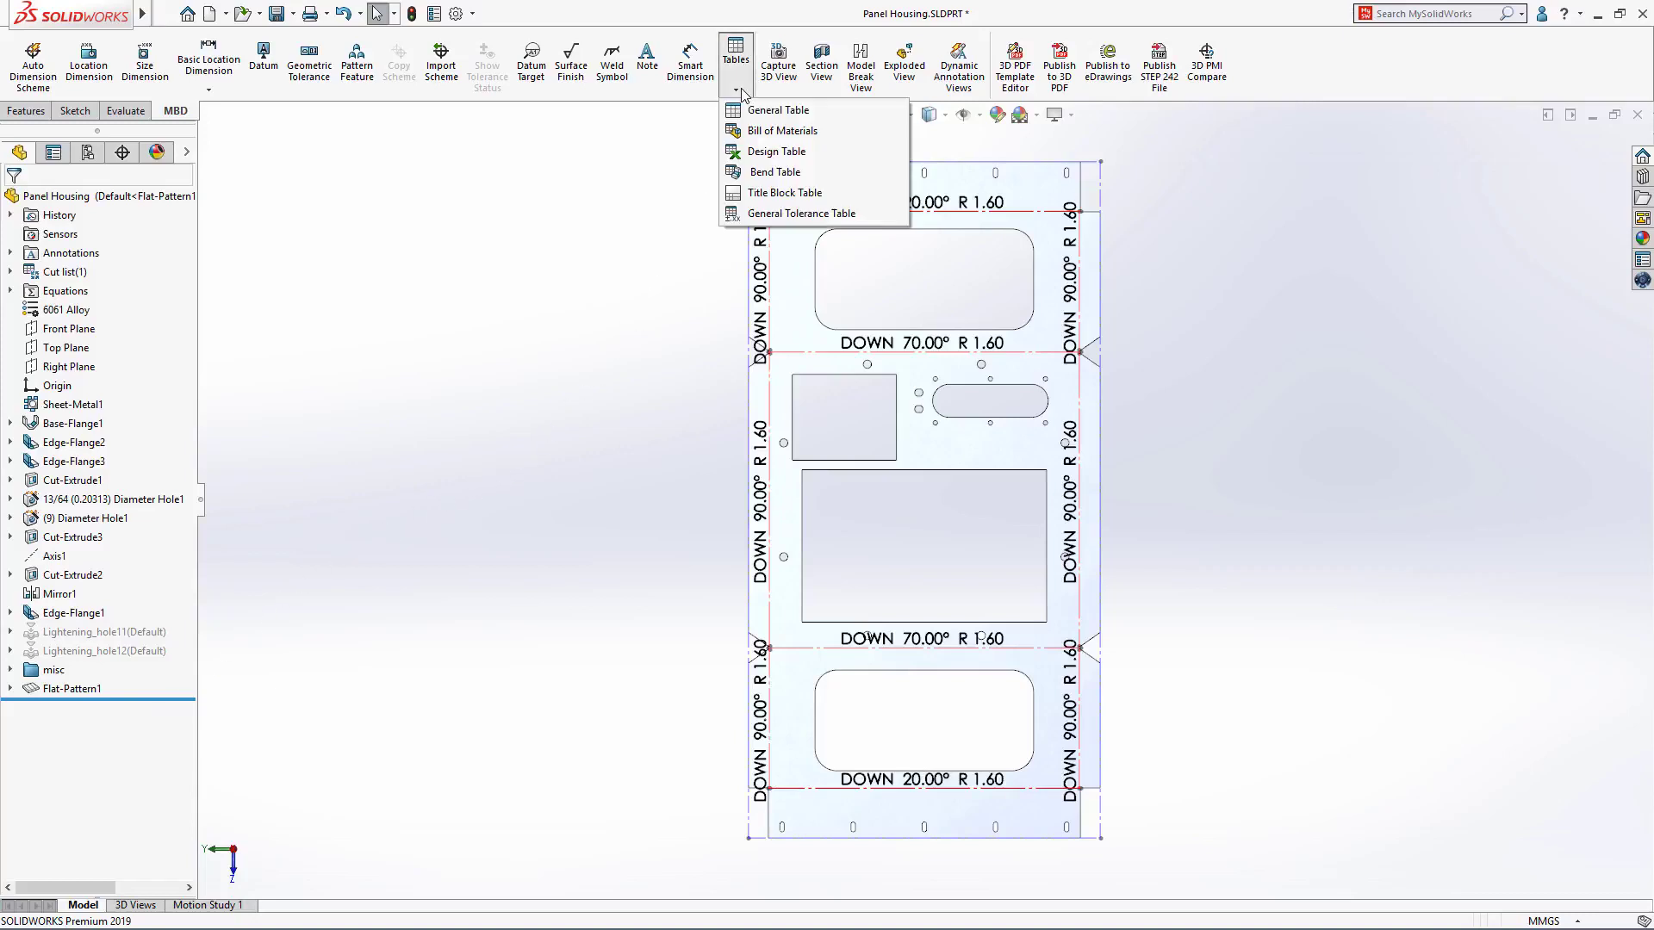
pyautogui.click(746, 172)
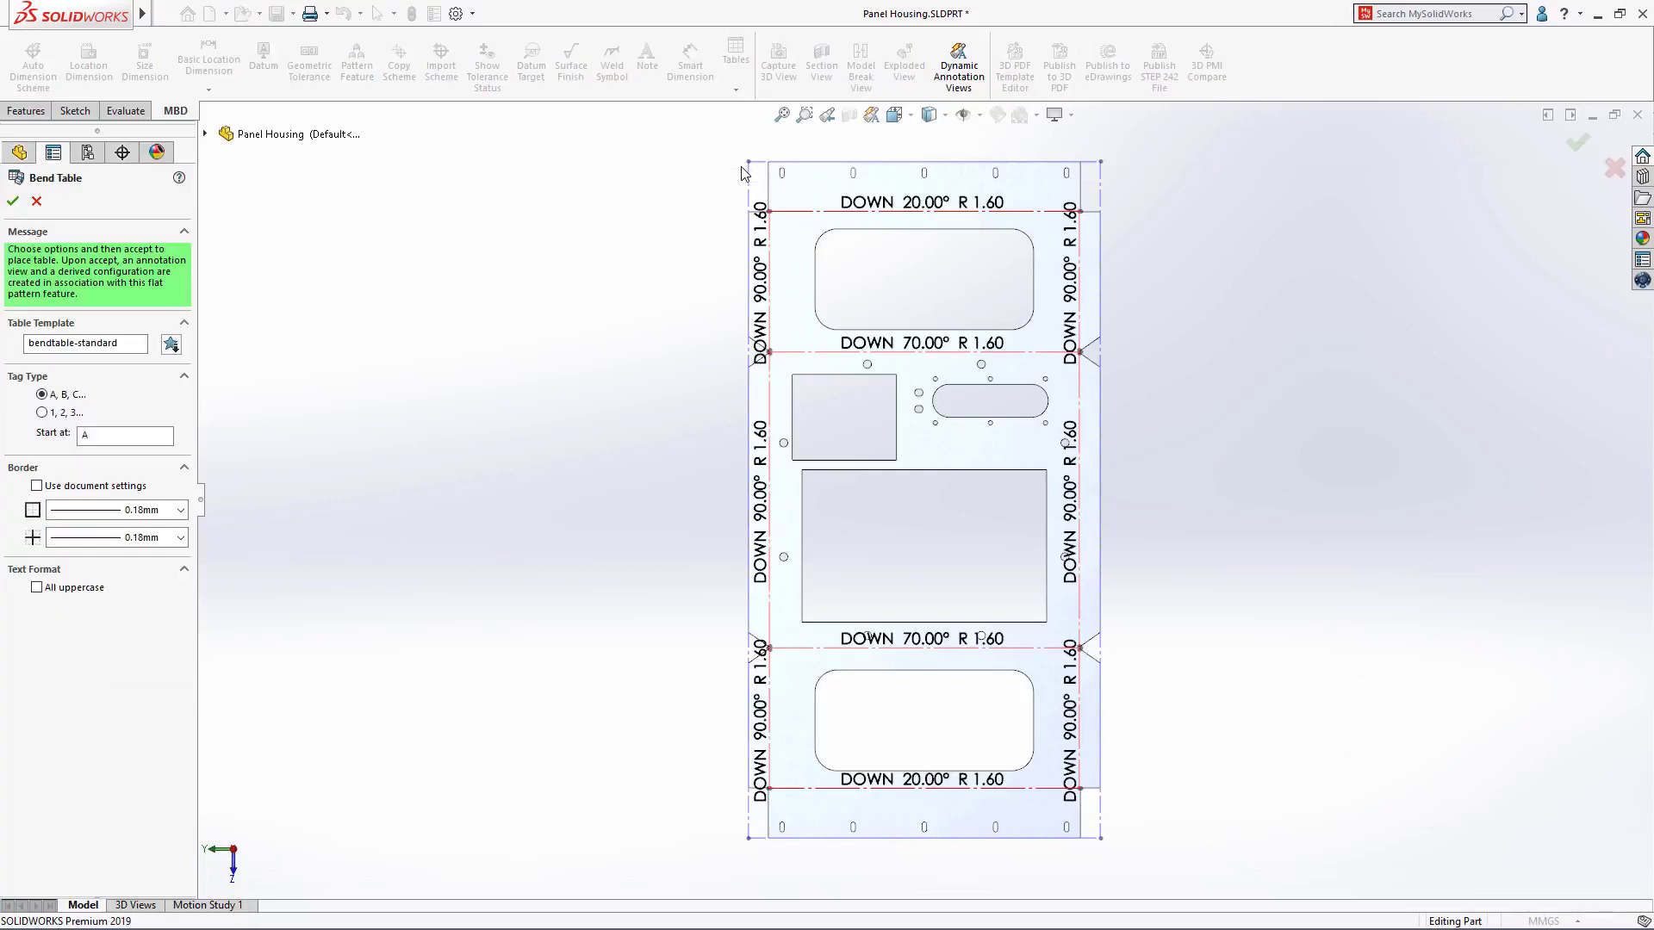
pyautogui.click(271, 207)
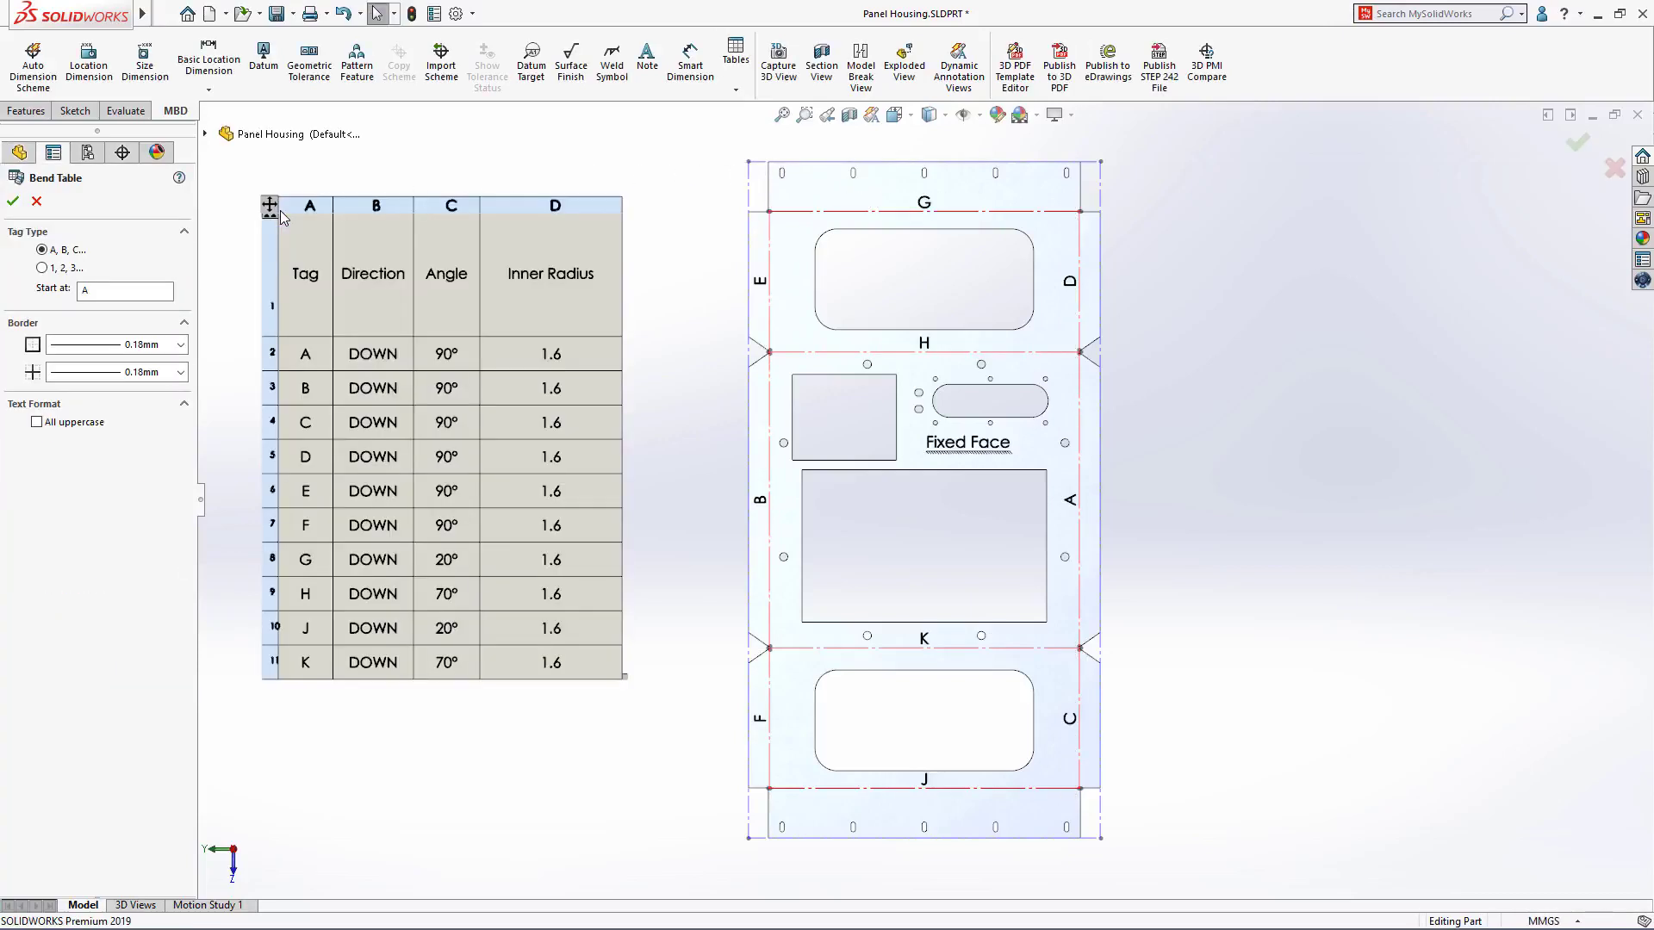
pyautogui.press('Escape')
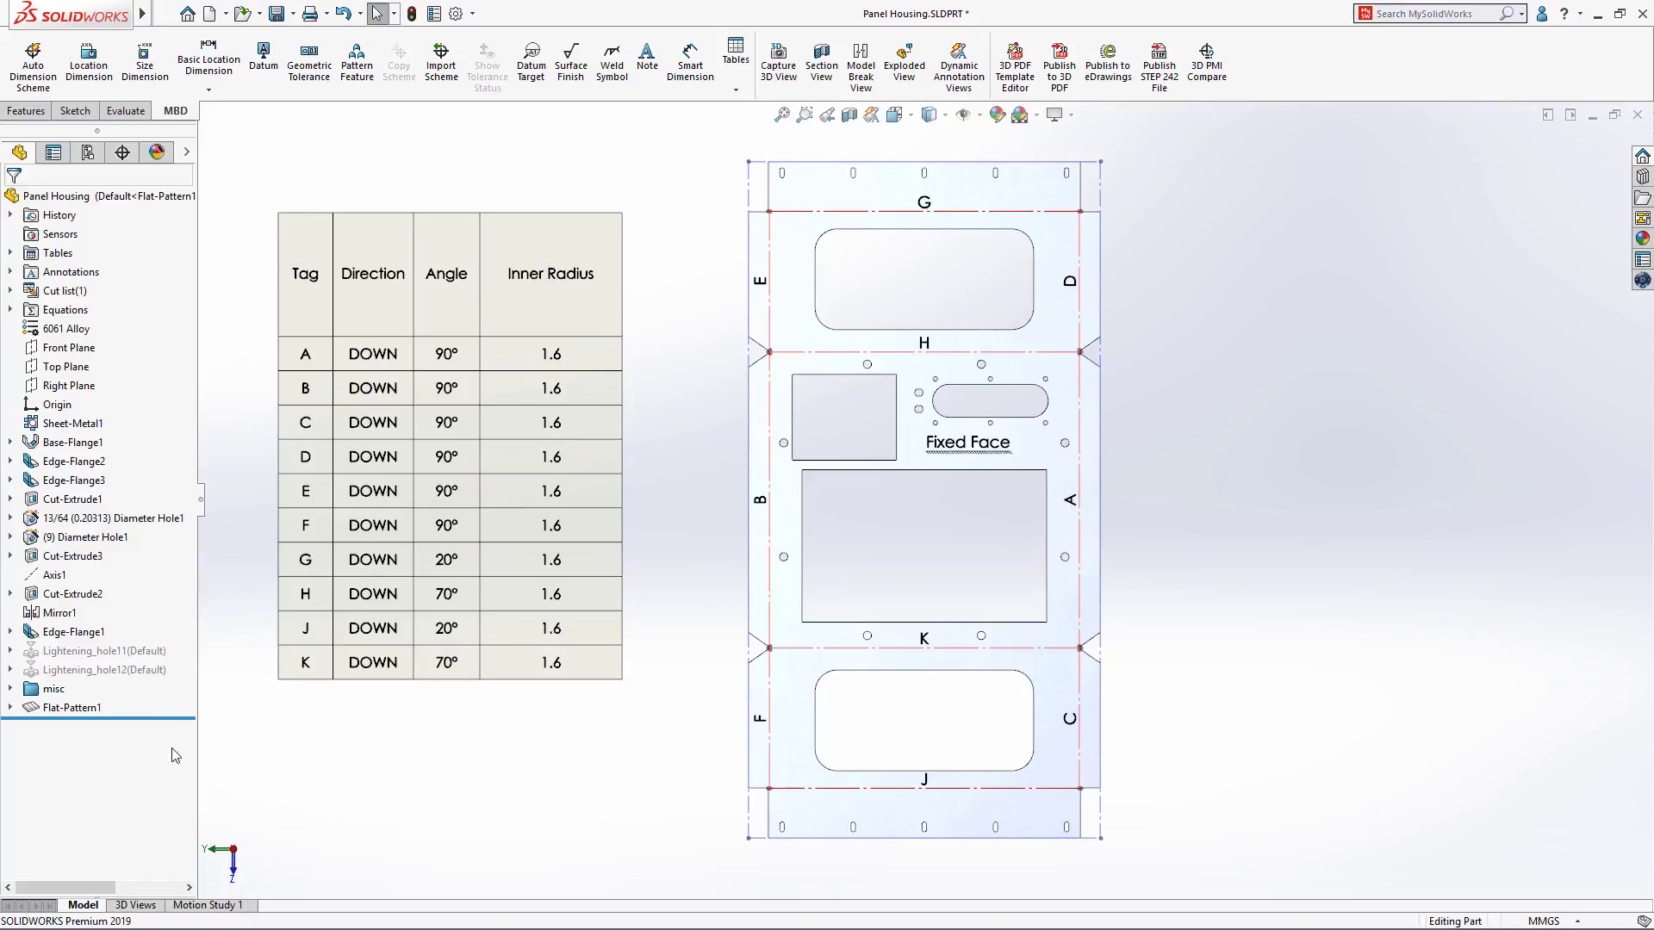
# Capture a 3D view named Flat-Pattern, and switch between the Notes and Flat-Pattern 3D views
pyautogui.click(135, 905)
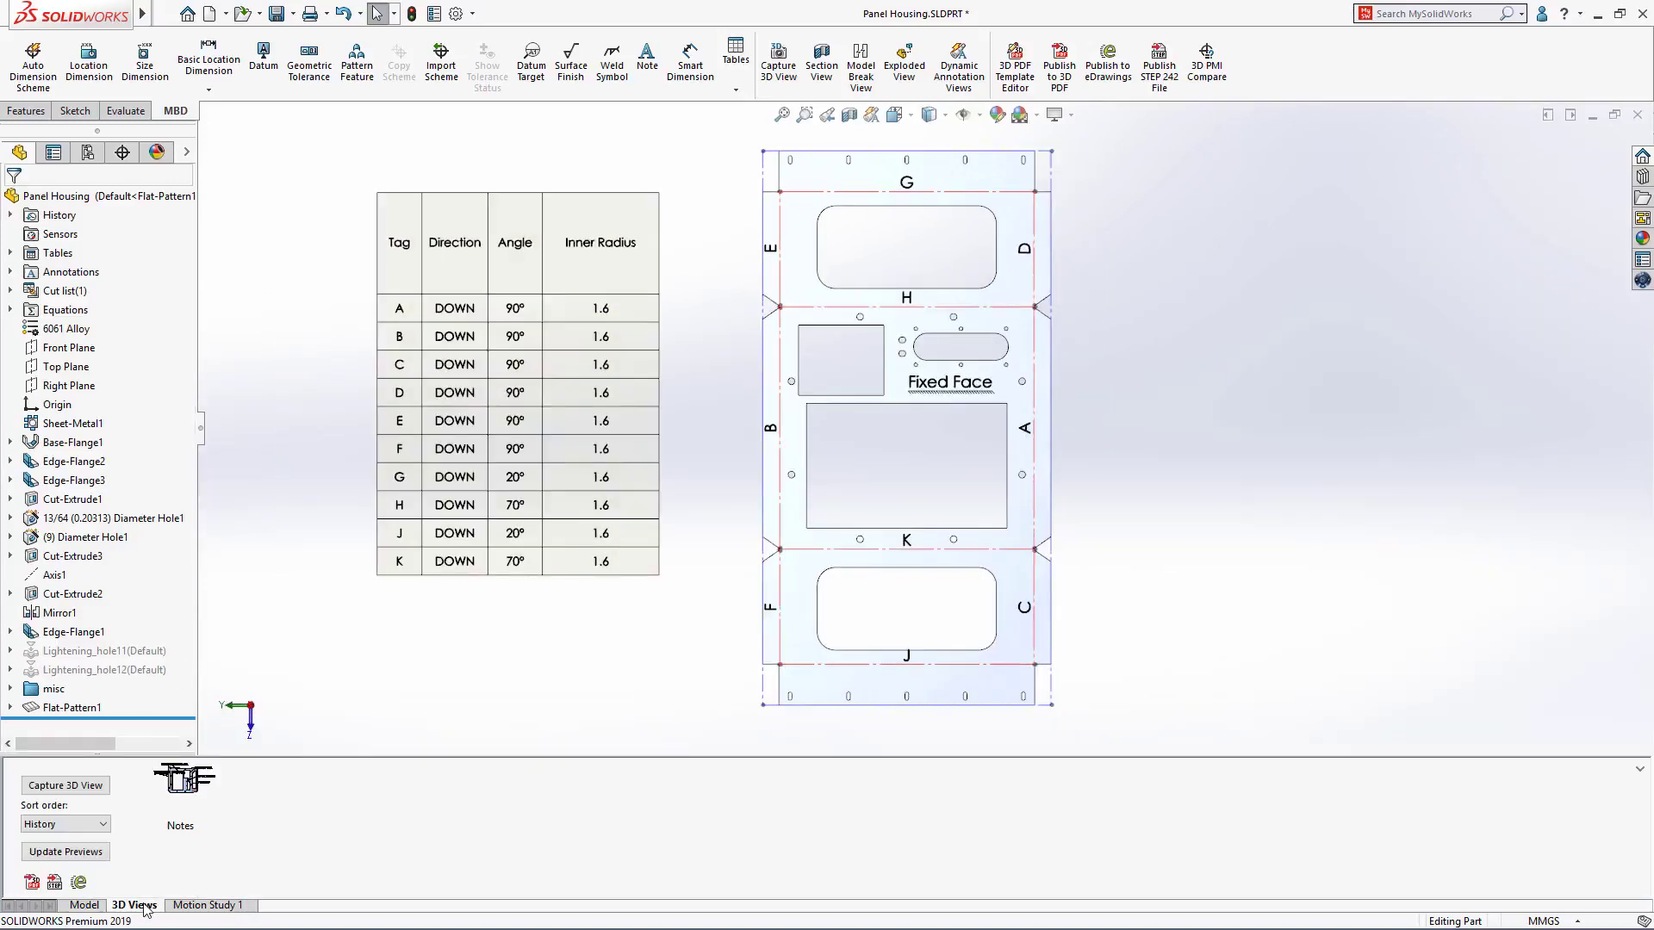
pyautogui.click(85, 786)
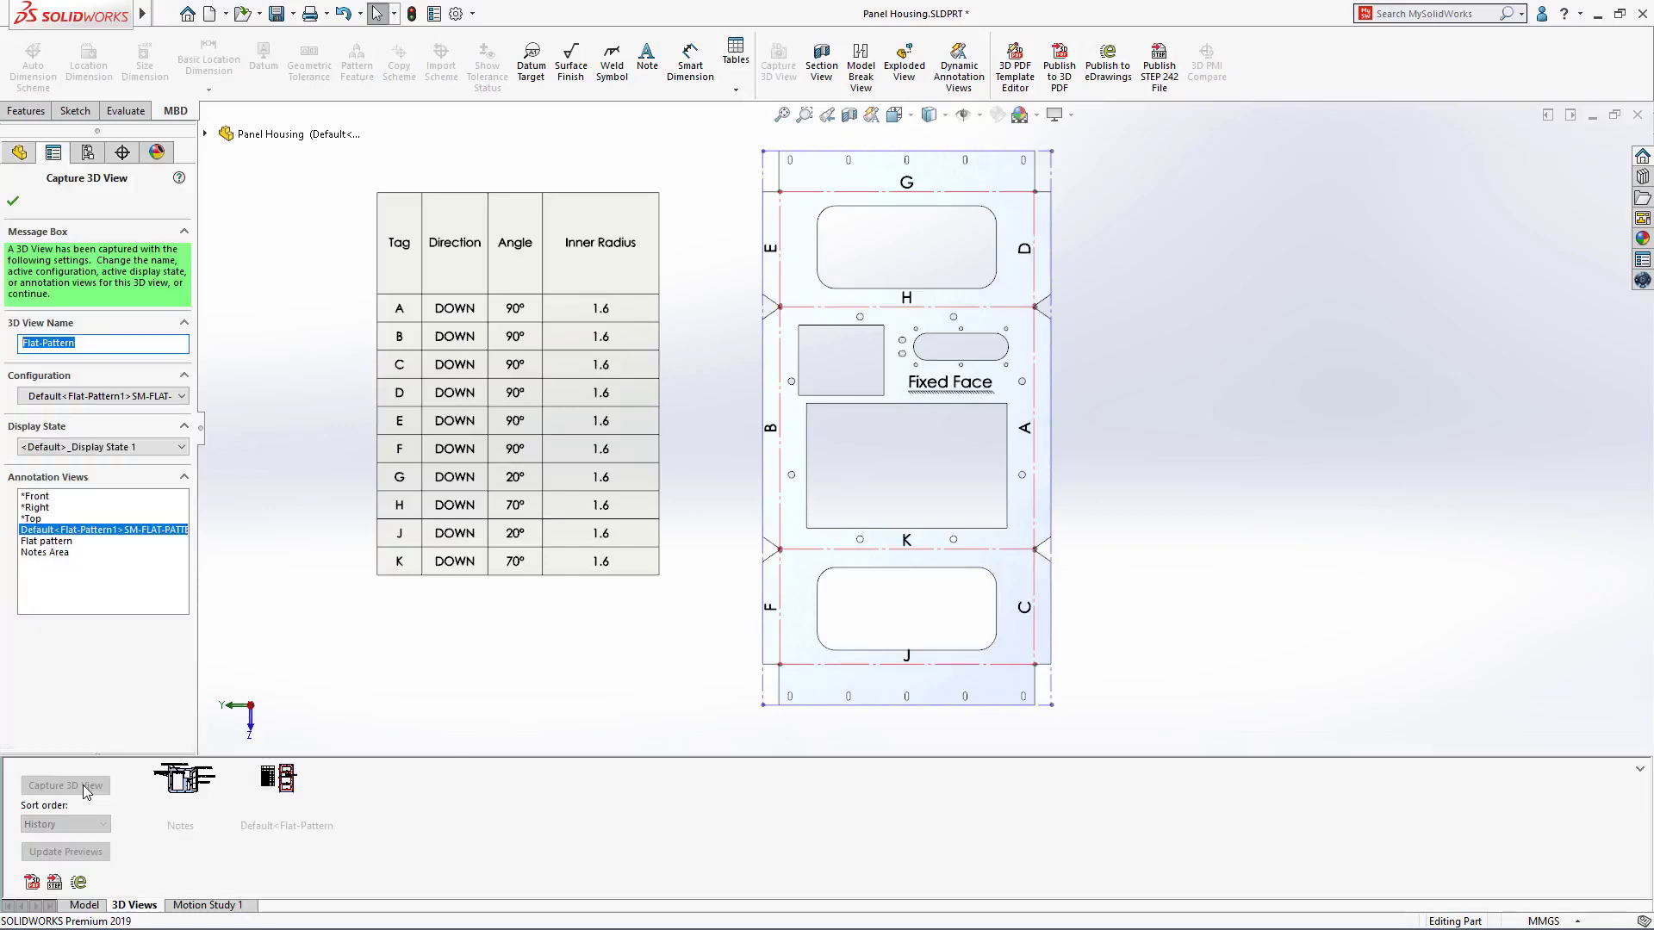
pyautogui.press('Return')
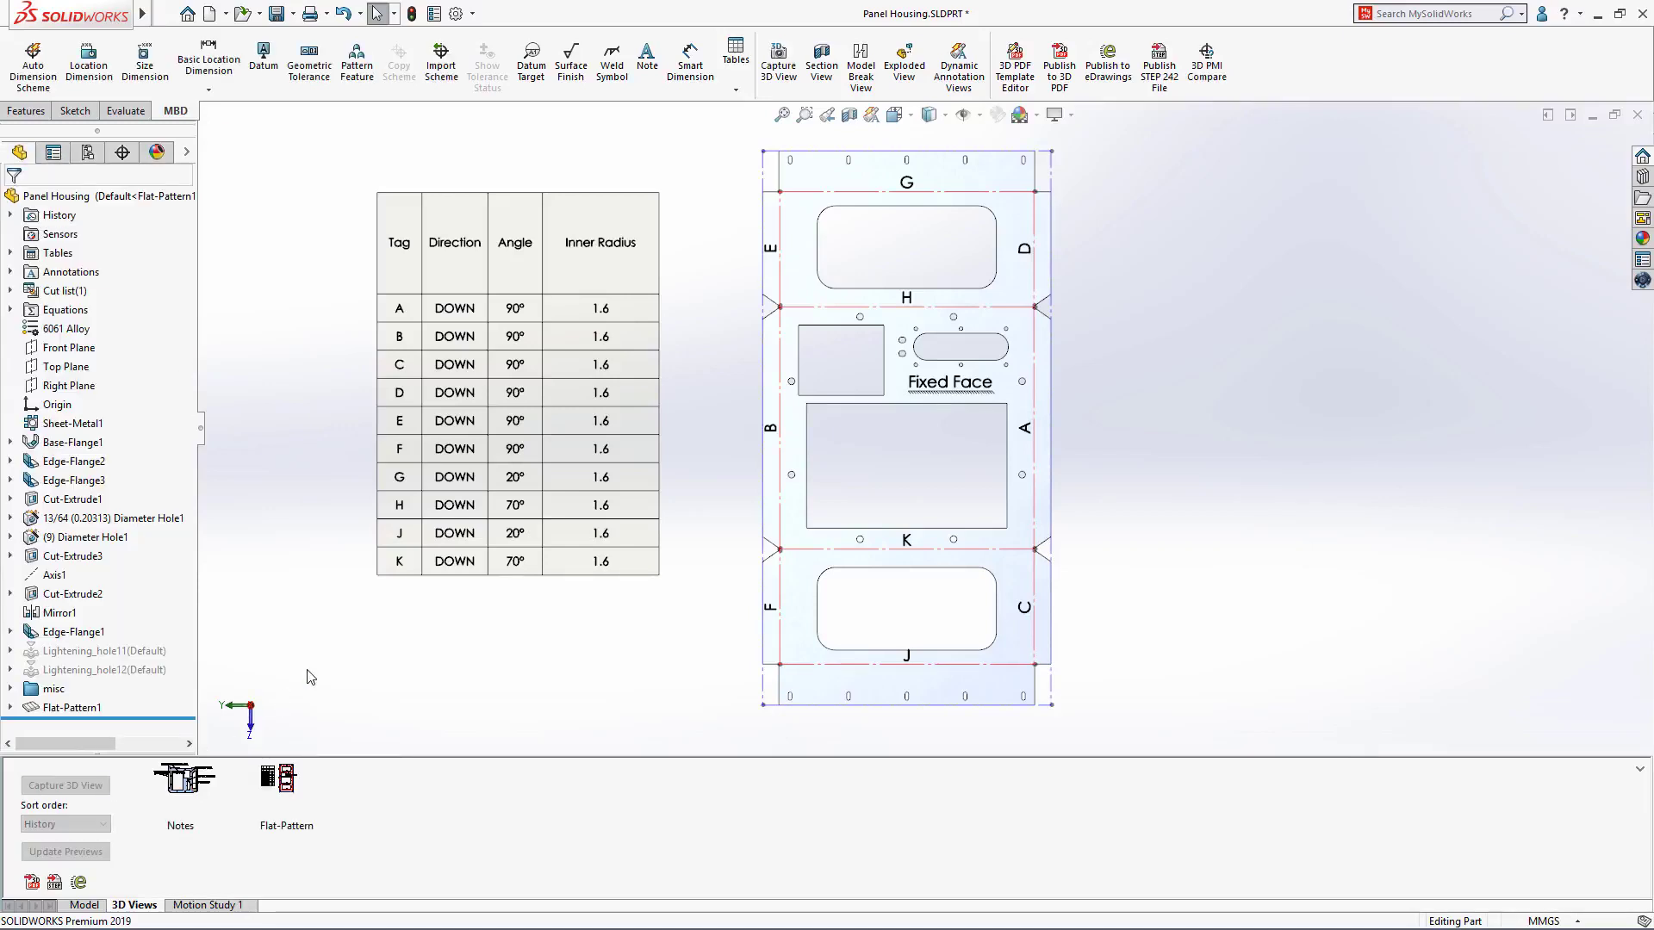
pyautogui.click(181, 780)
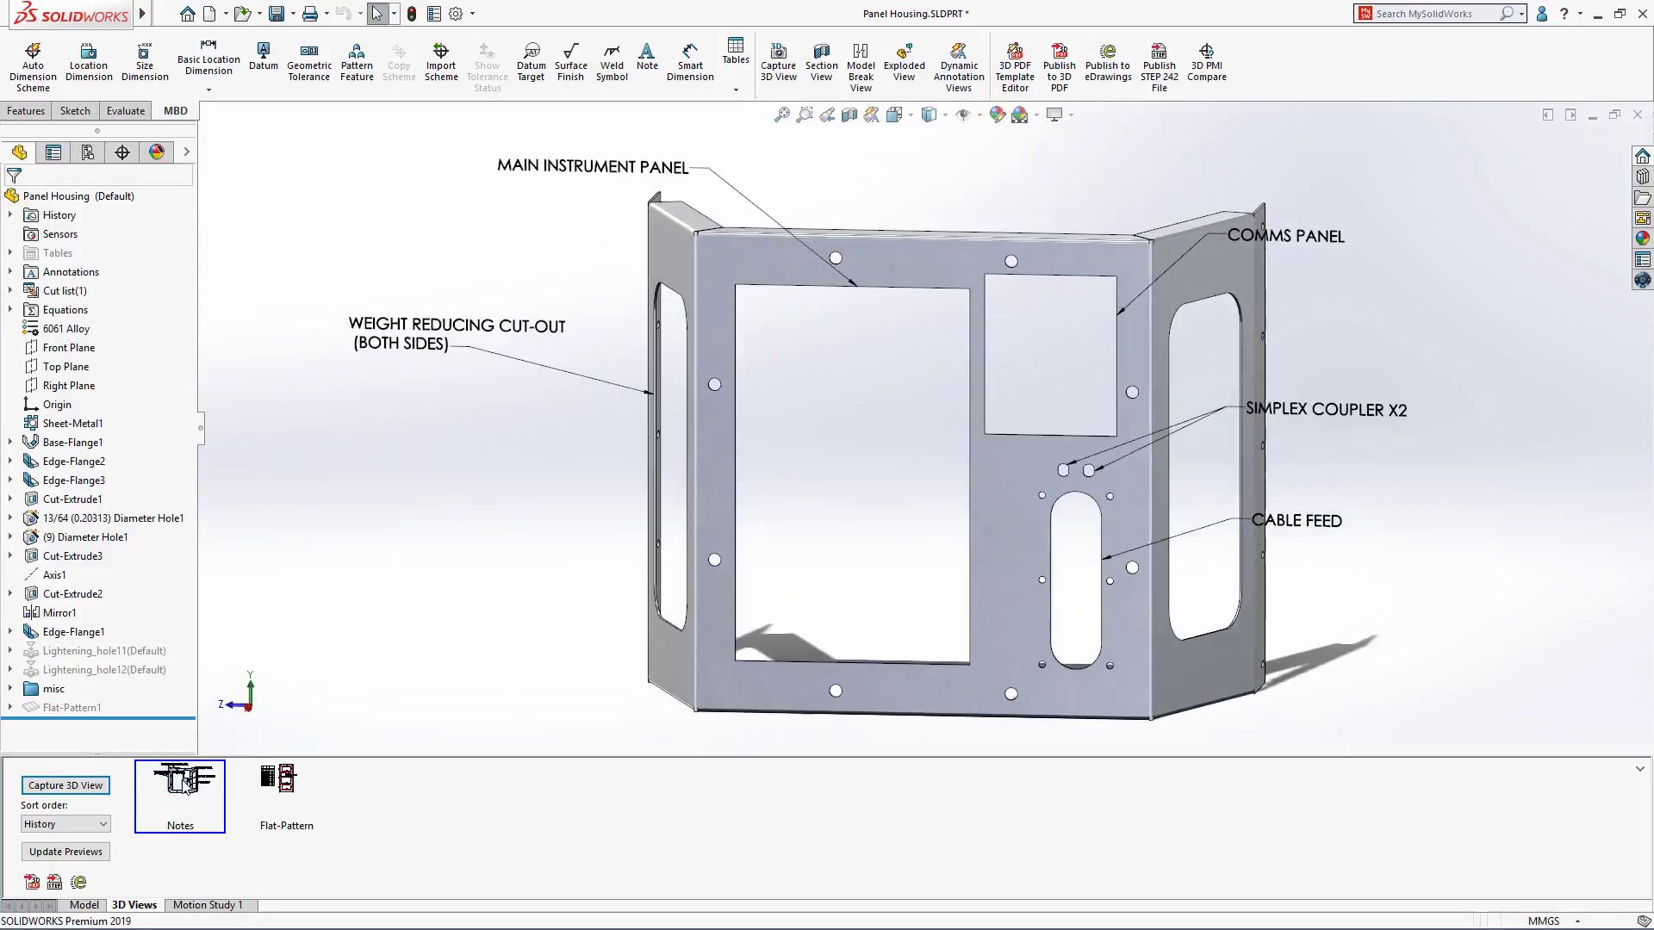
pyautogui.click(267, 782)
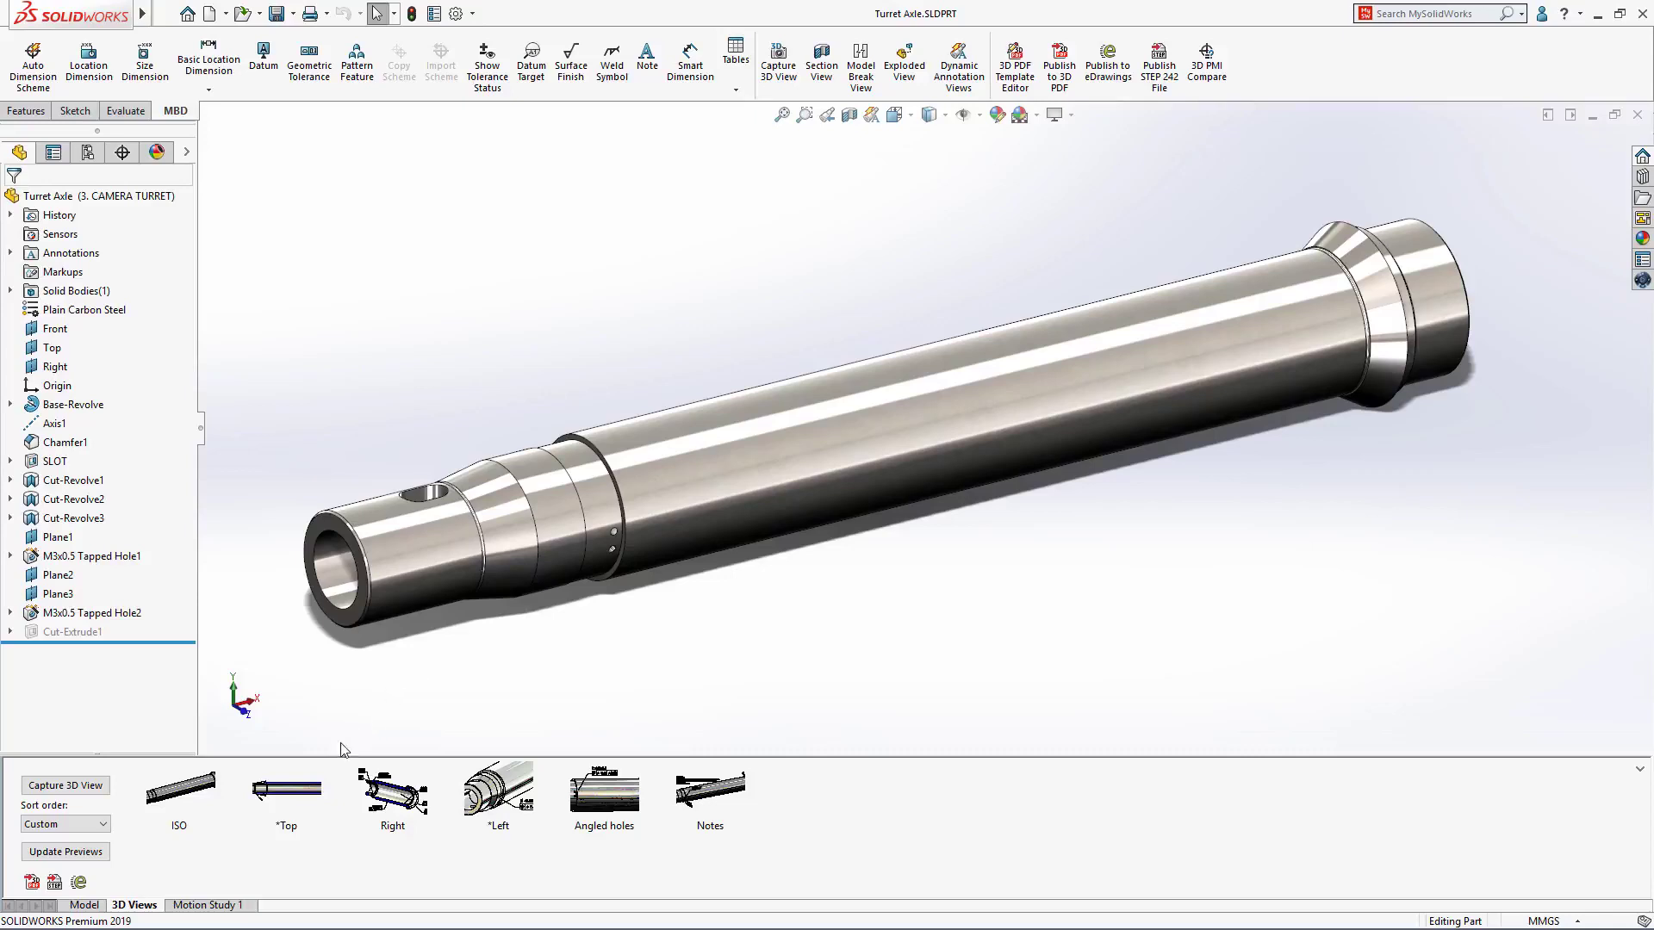
# Show the Turret Axle's *Top, Right and Notes 3D views in turn to examine their annotations
pyautogui.click(302, 792)
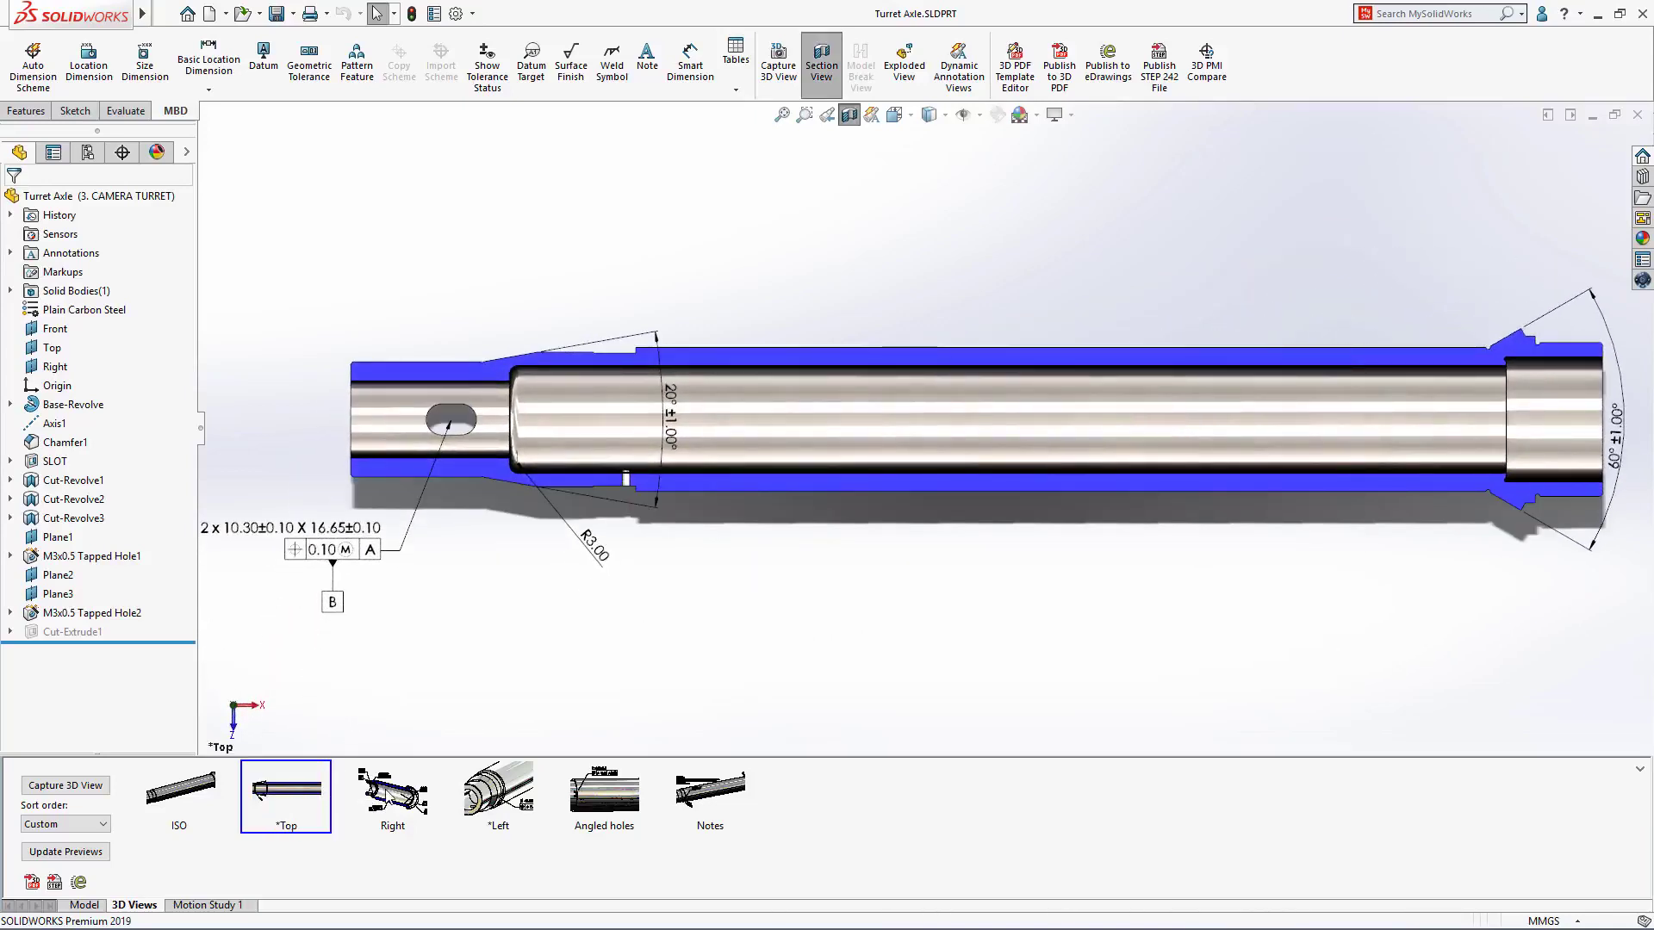
pyautogui.click(389, 792)
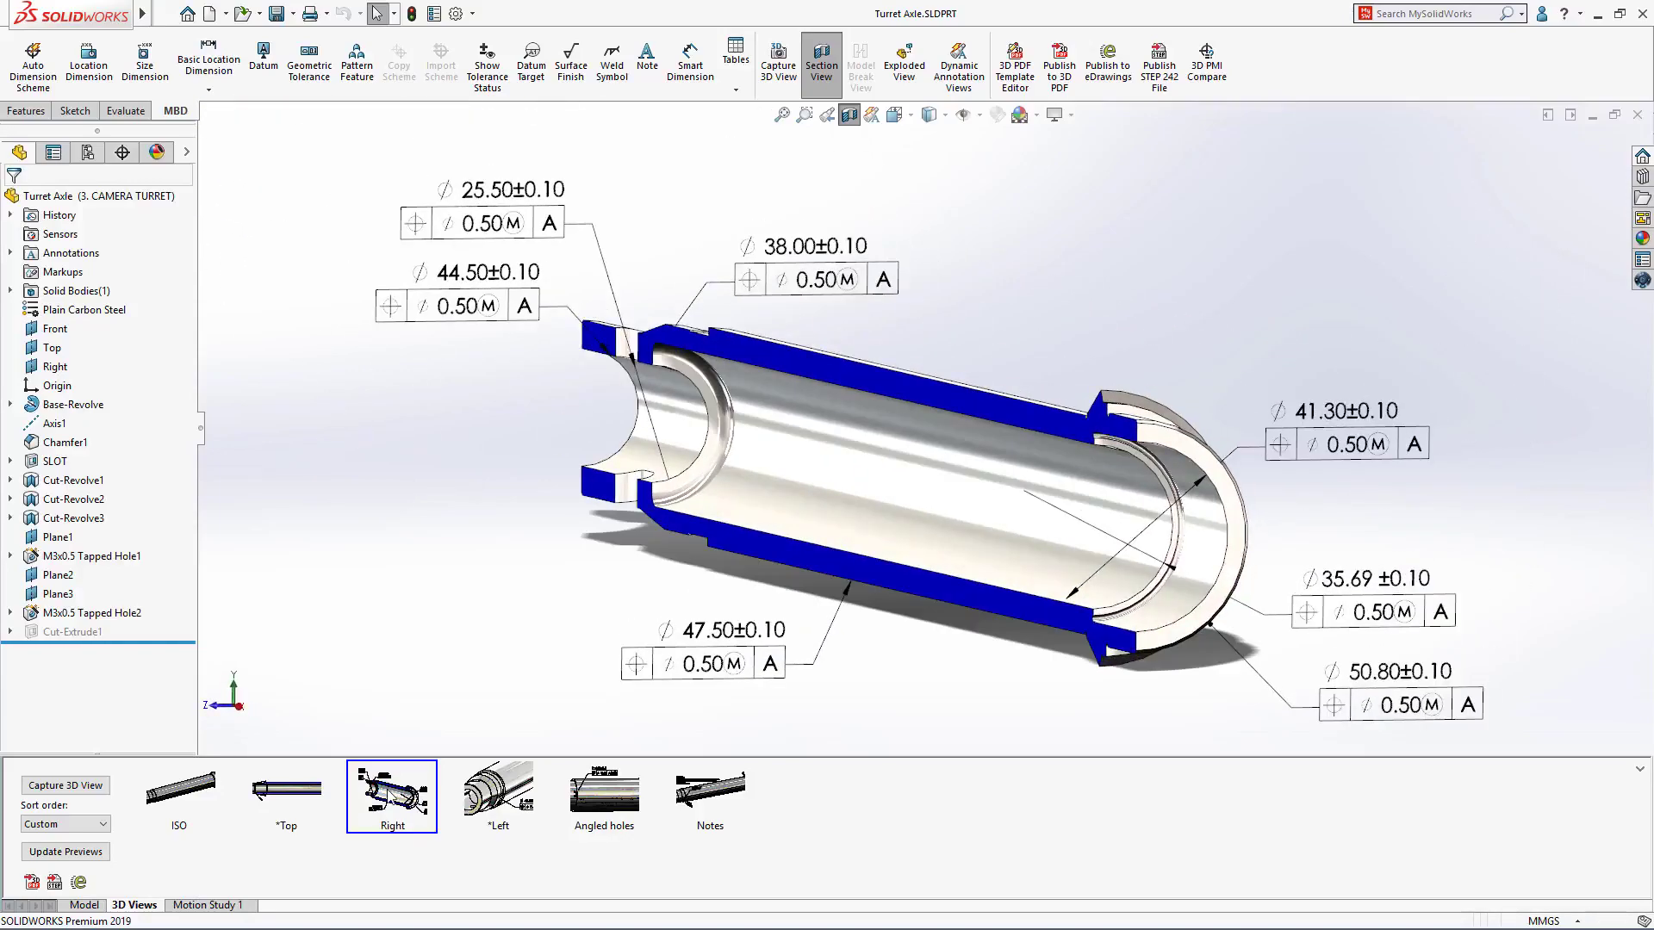
pyautogui.click(708, 799)
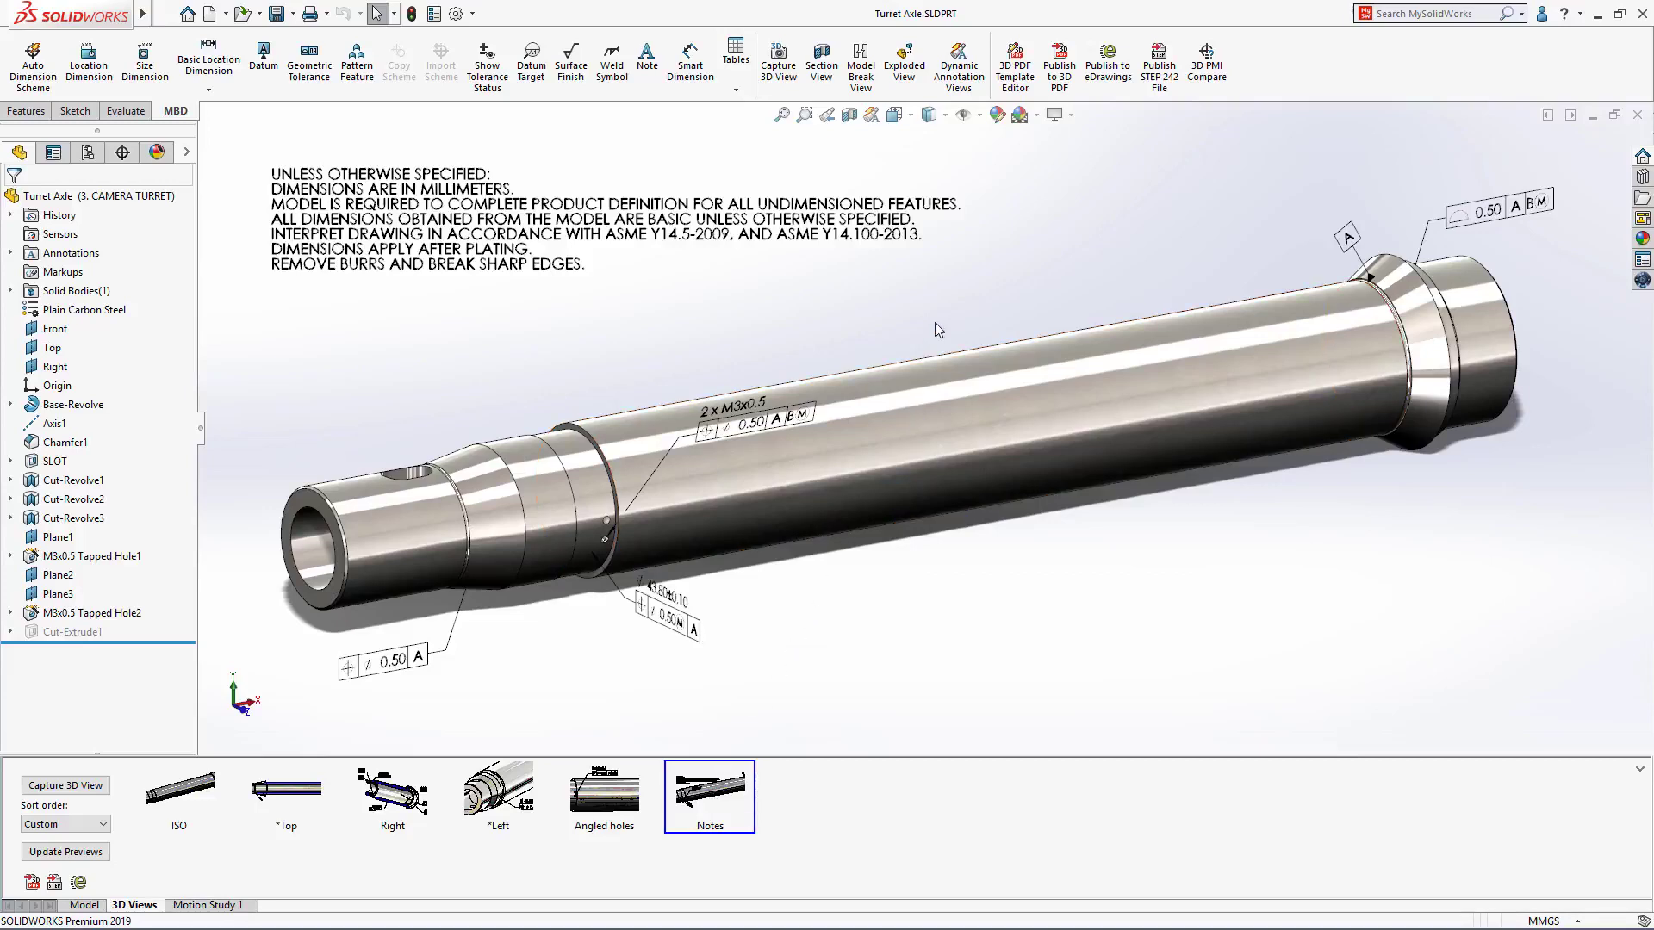
# Start publishing the axle to 3D PDF with the Part Specification template and set the accuracy to show only graphical data
pyautogui.click(1064, 91)
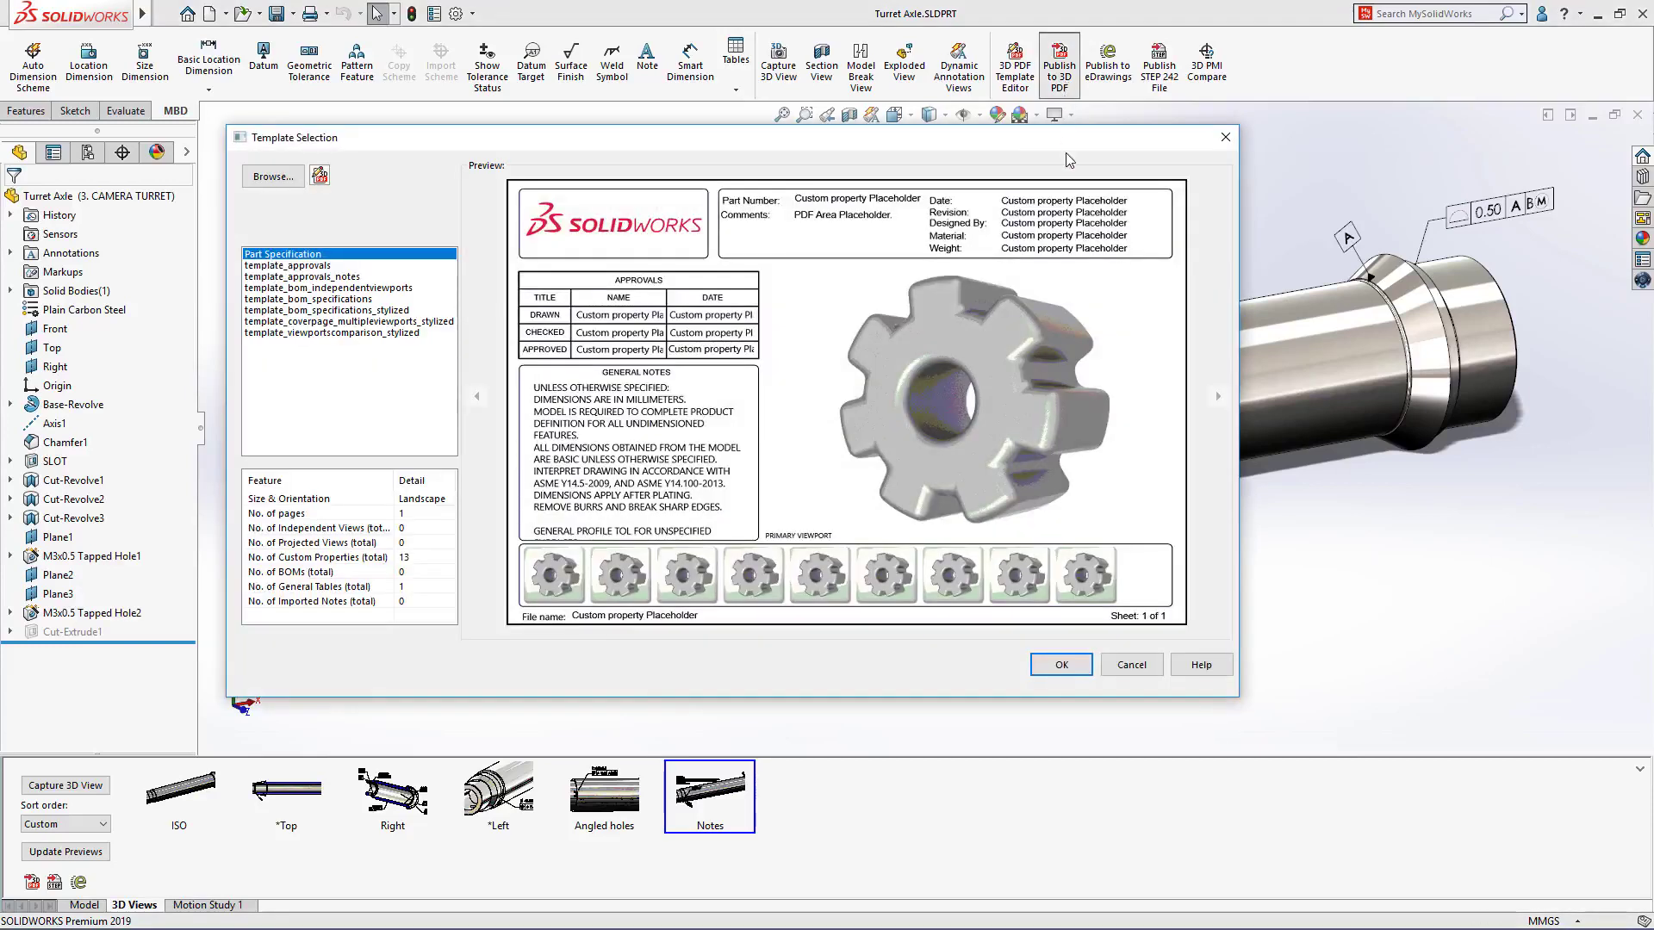
pyautogui.click(1062, 664)
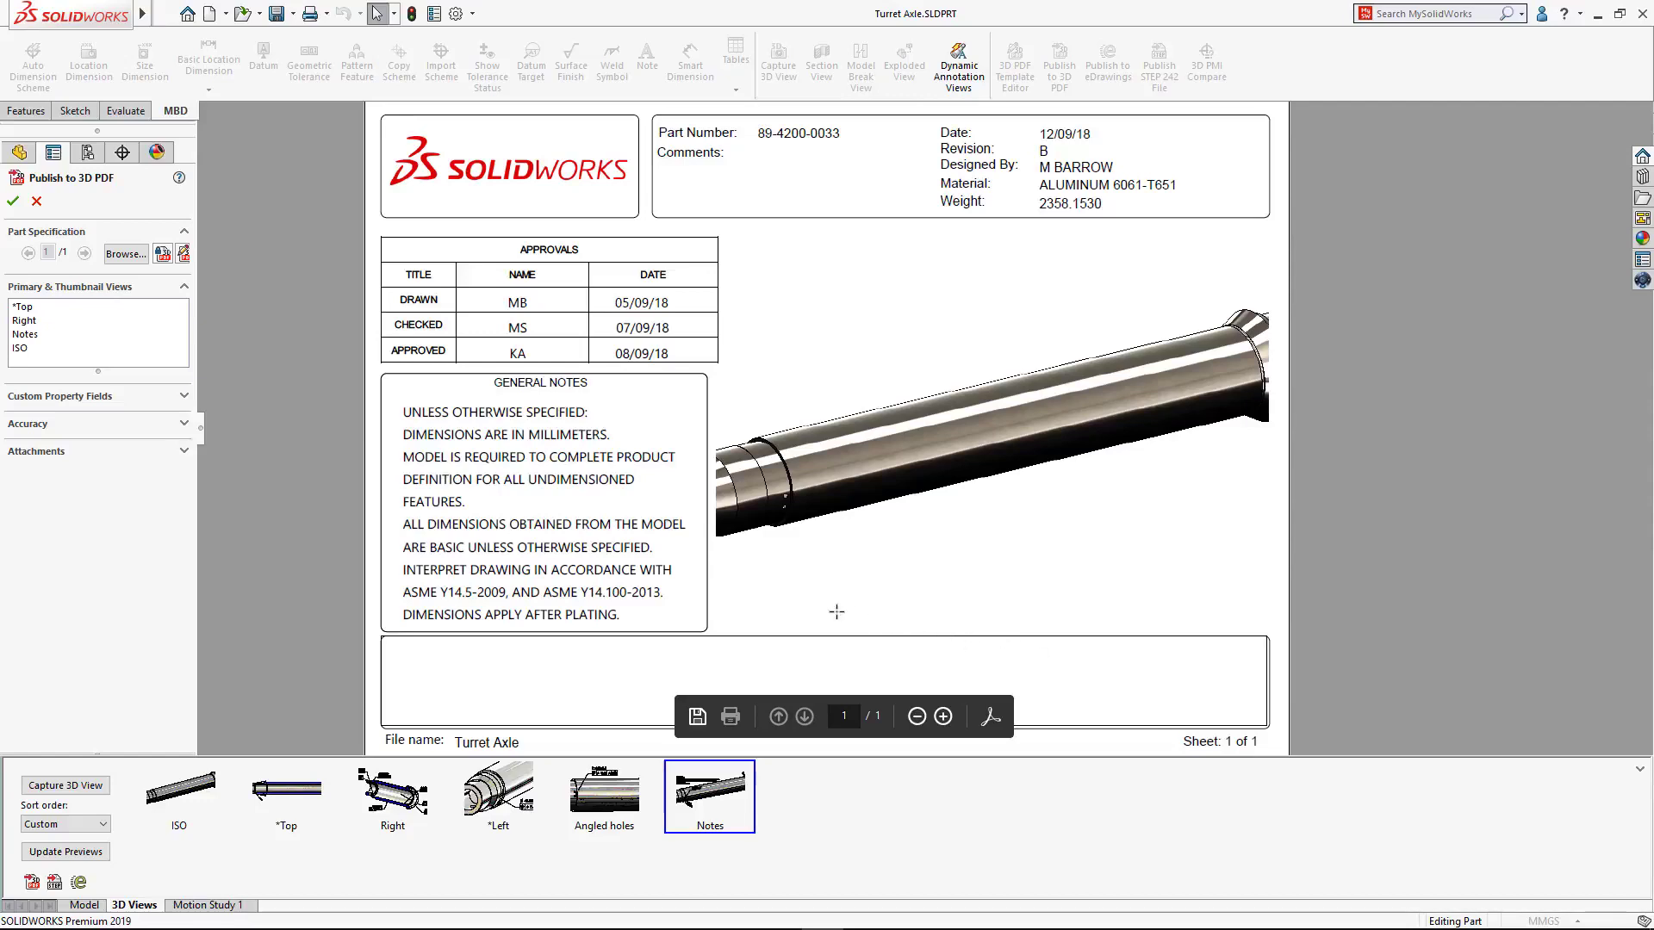
pyautogui.click(184, 424)
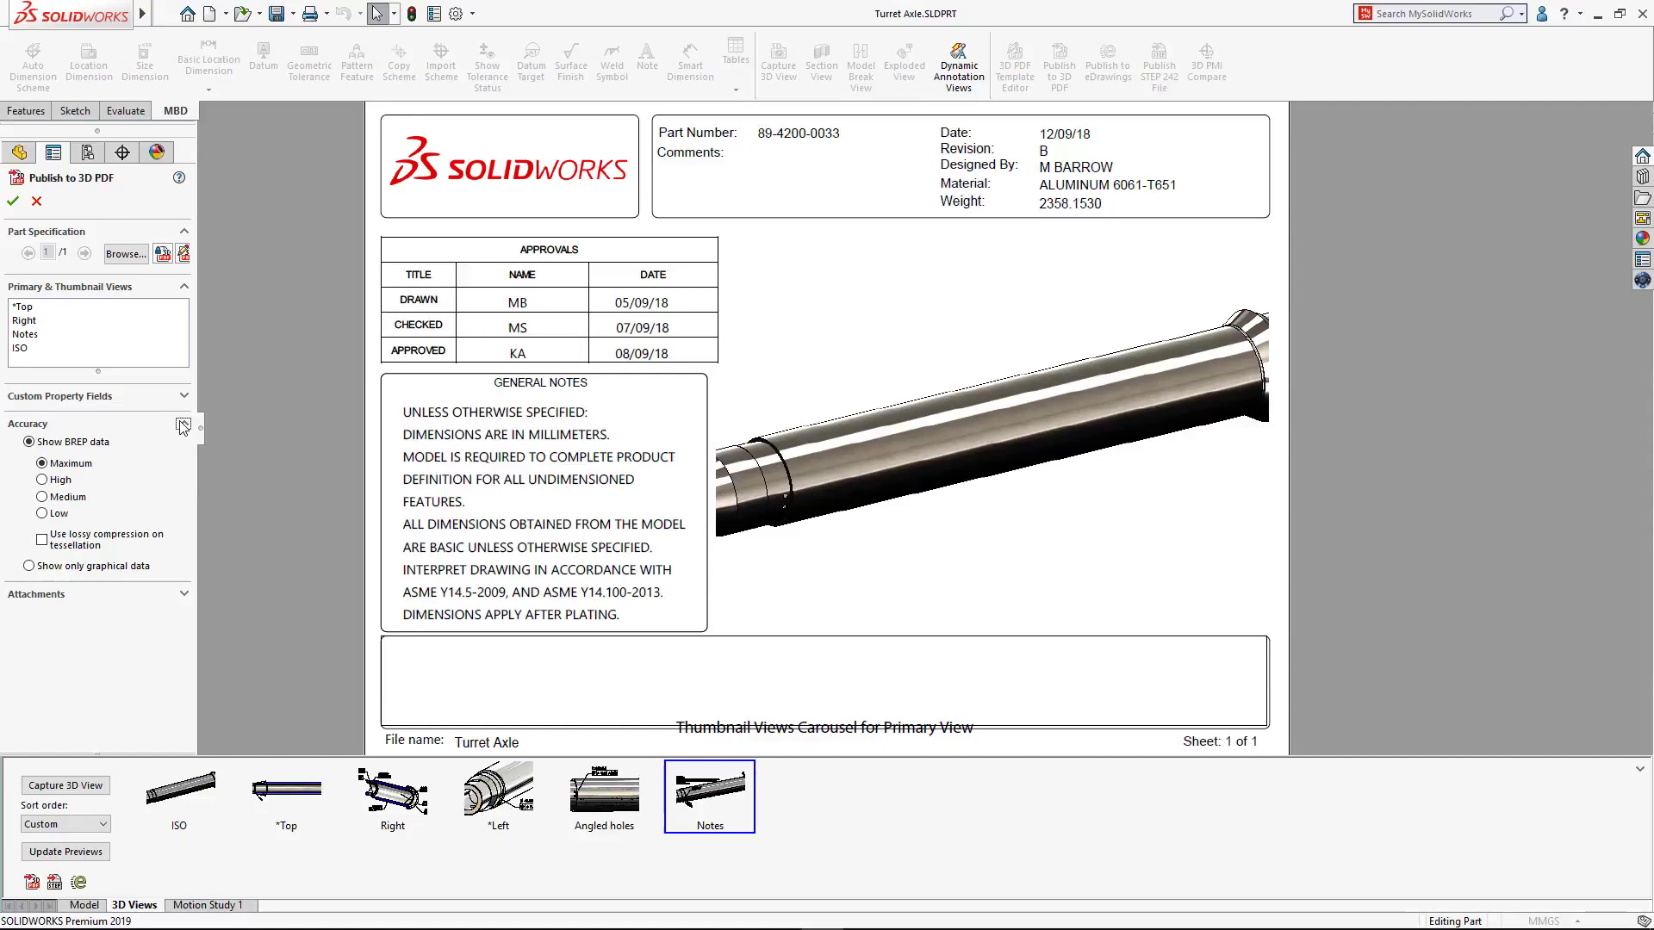
pyautogui.click(29, 566)
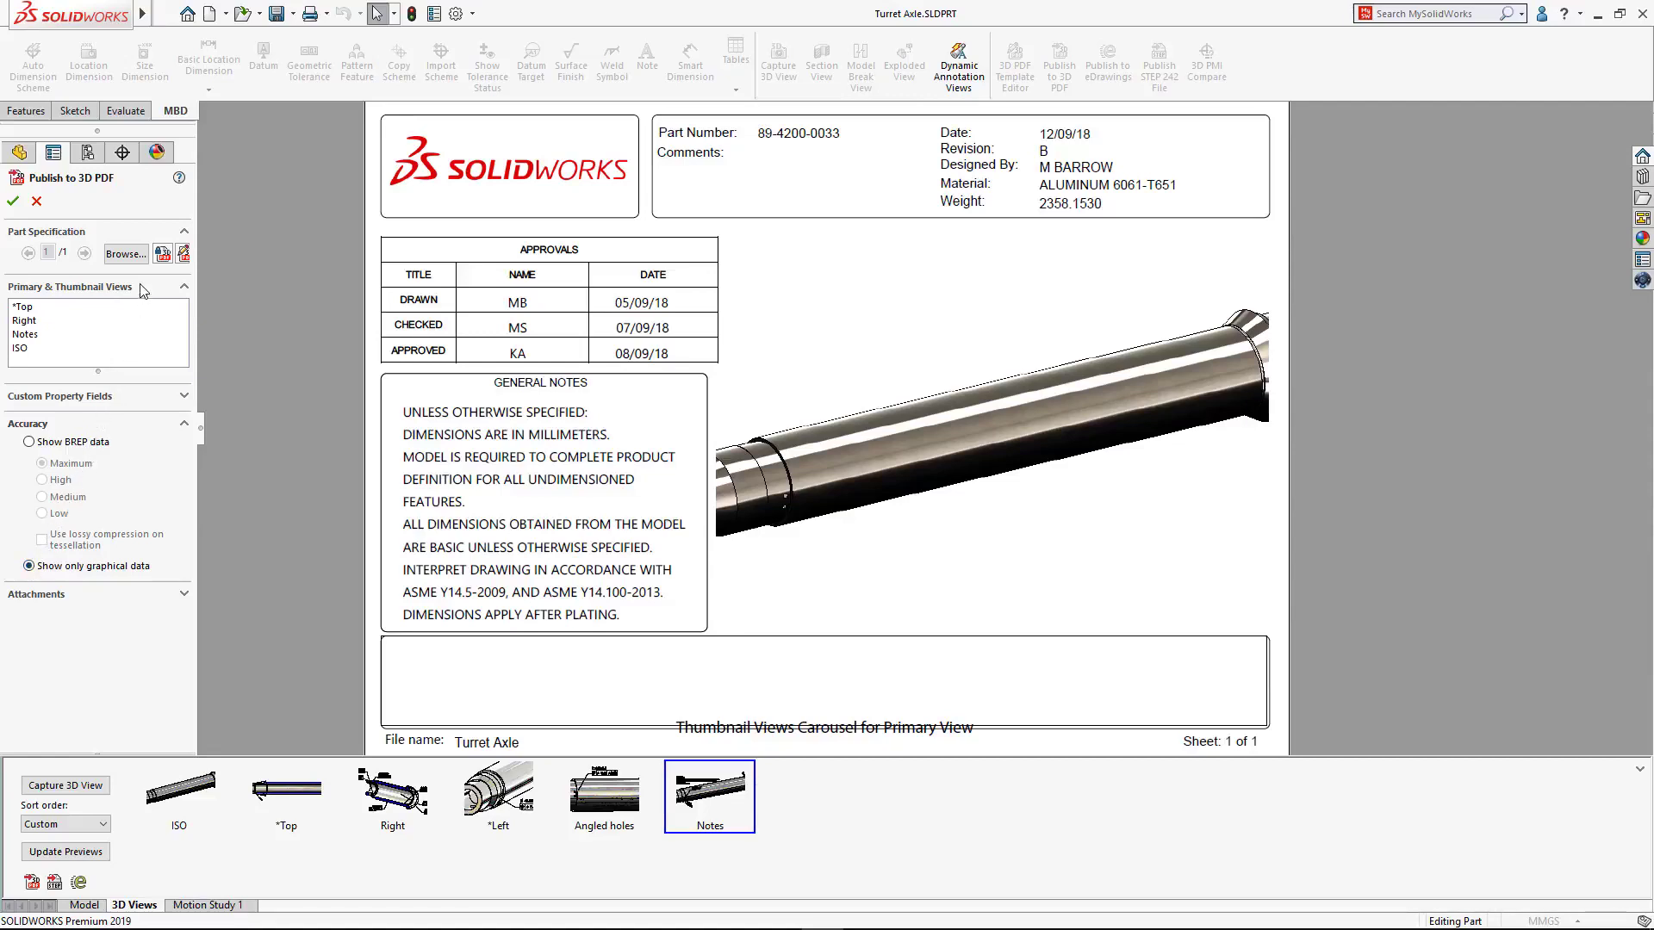
# Disable printing, editing and copying in the 3D PDF security settings, and enter and confirm the password to open the PDF
pyautogui.click(161, 254)
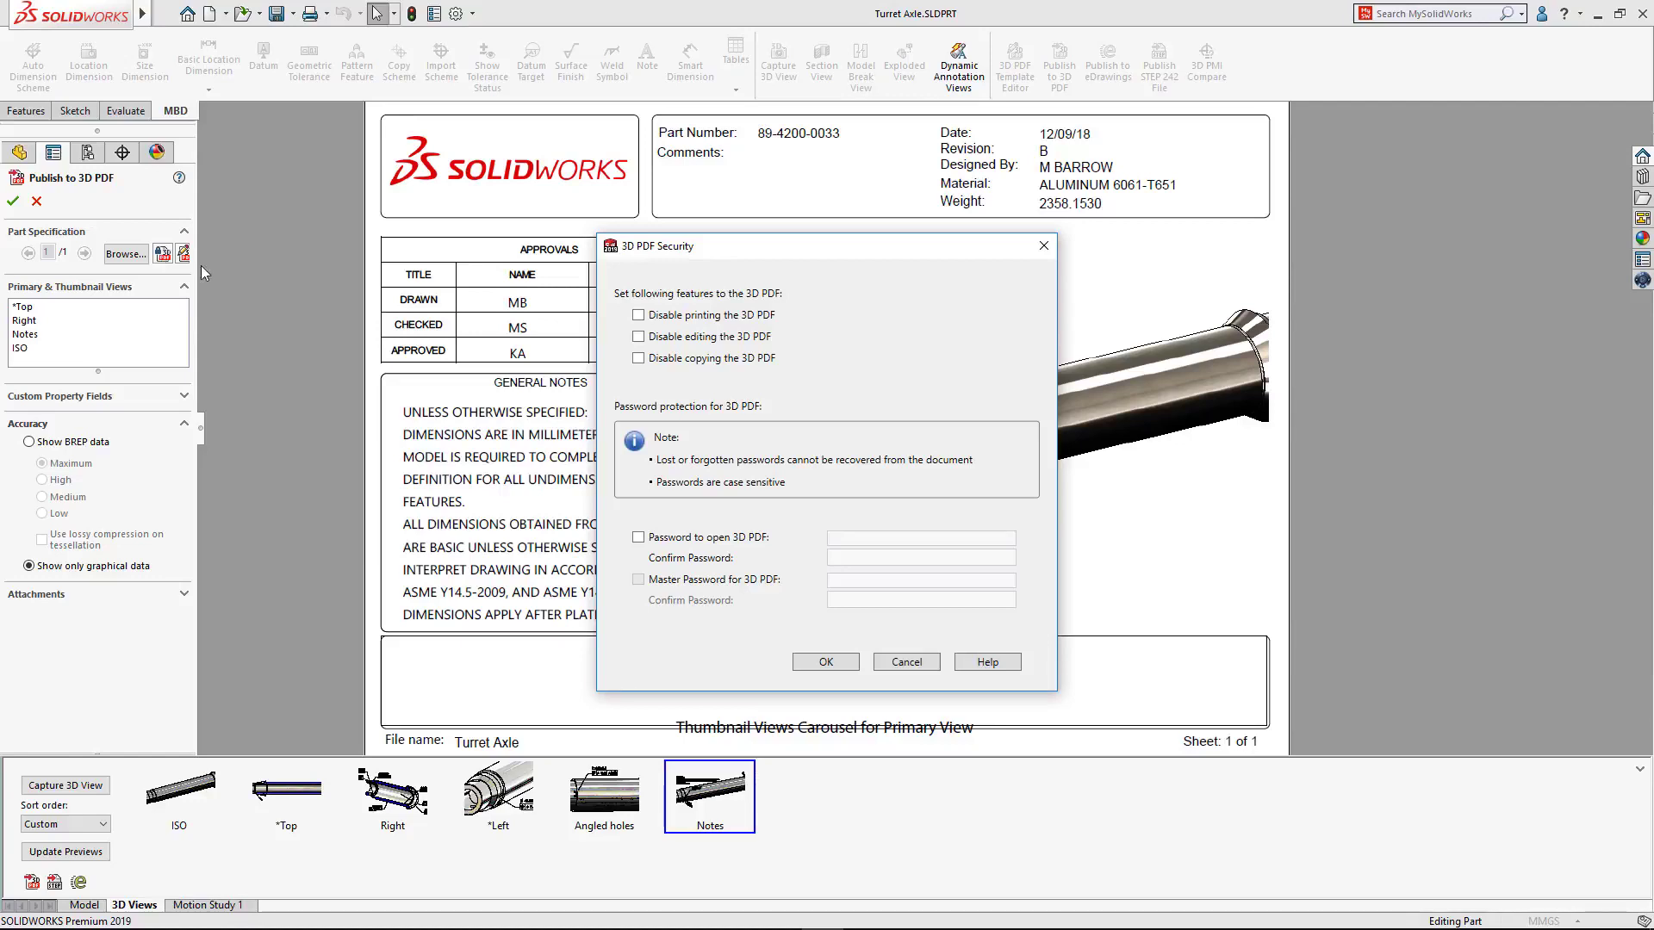
pyautogui.click(638, 358)
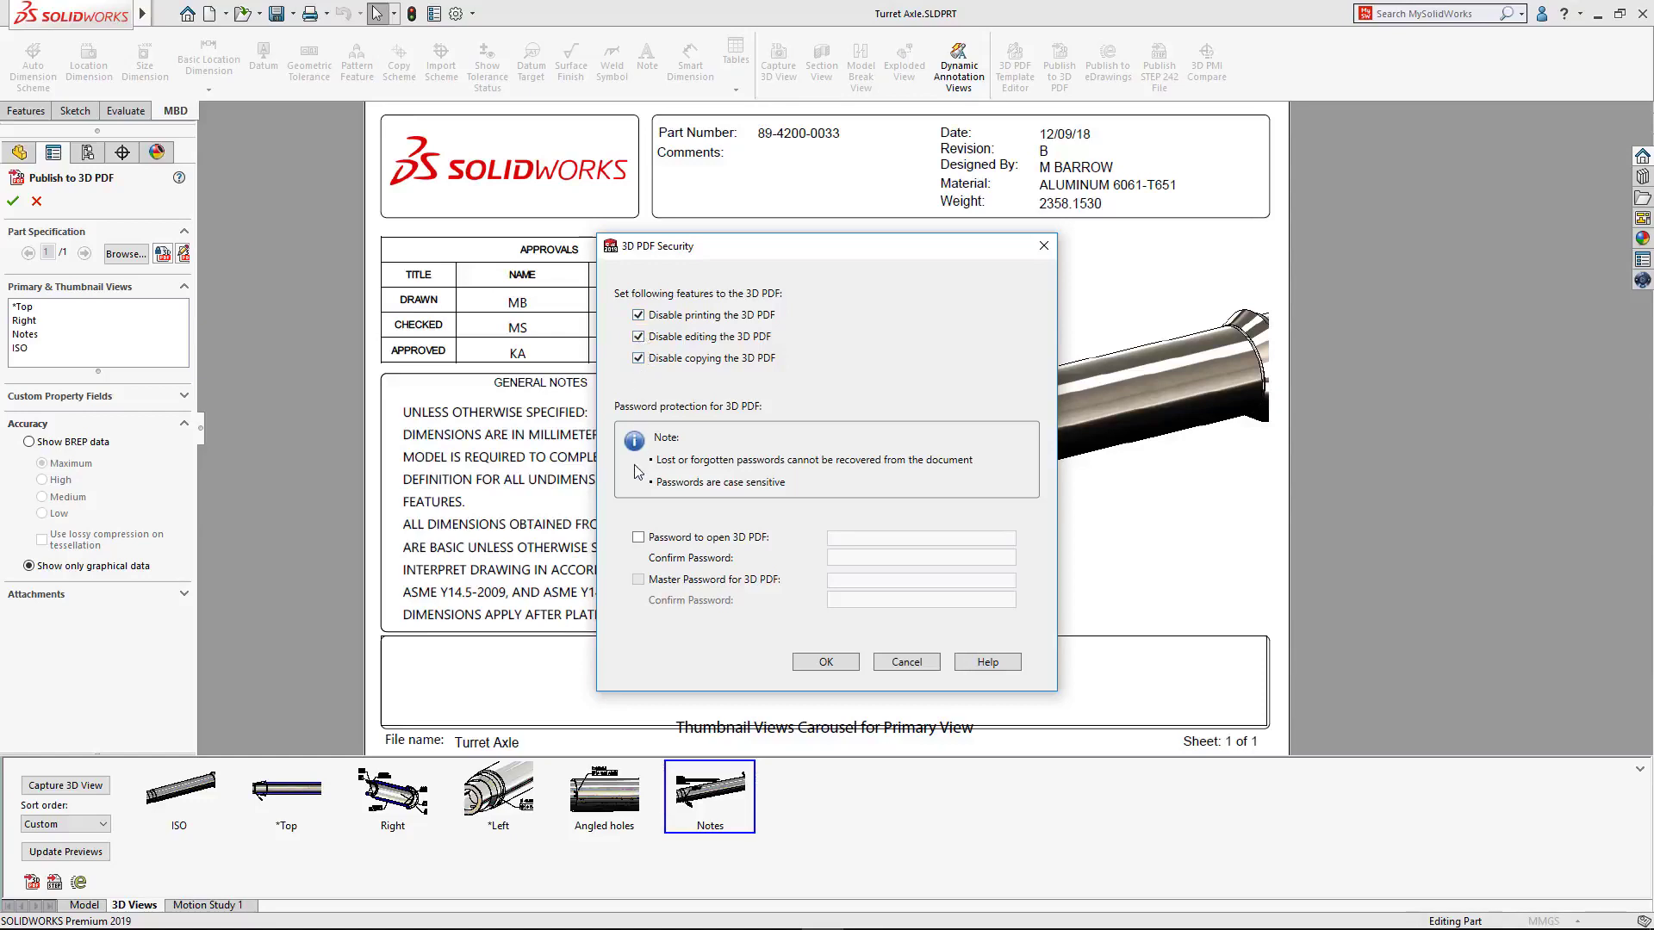
pyautogui.click(638, 538)
pyautogui.click(847, 540)
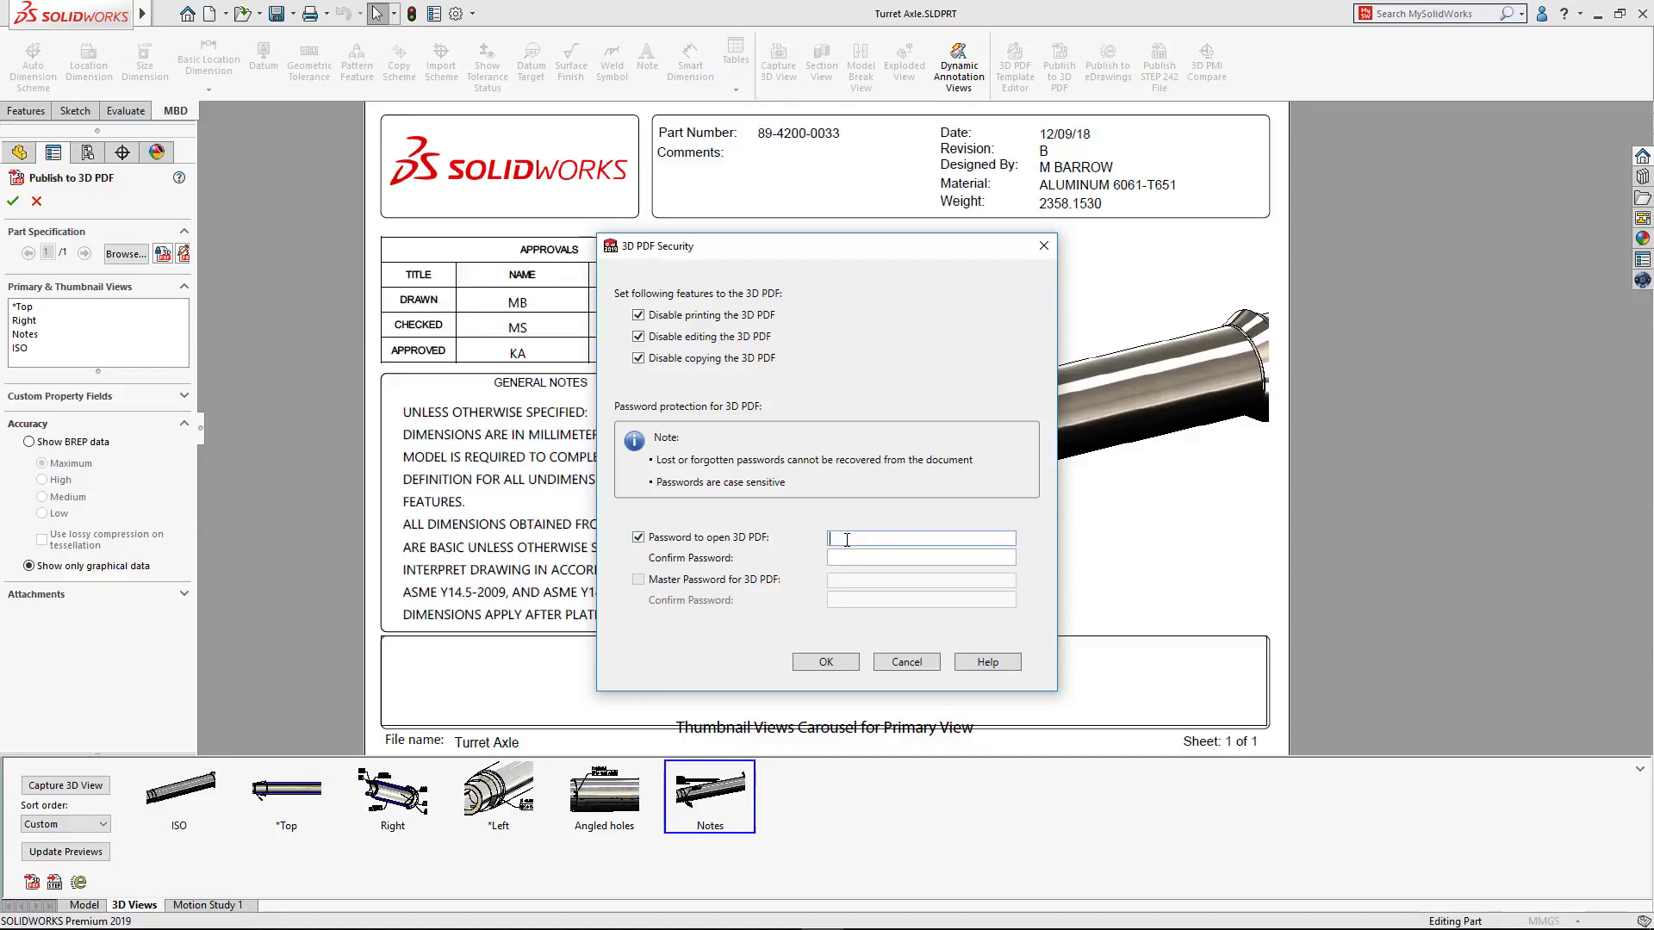
pyautogui.write('*******')
pyautogui.press('Tab')
pyautogui.write('*******')
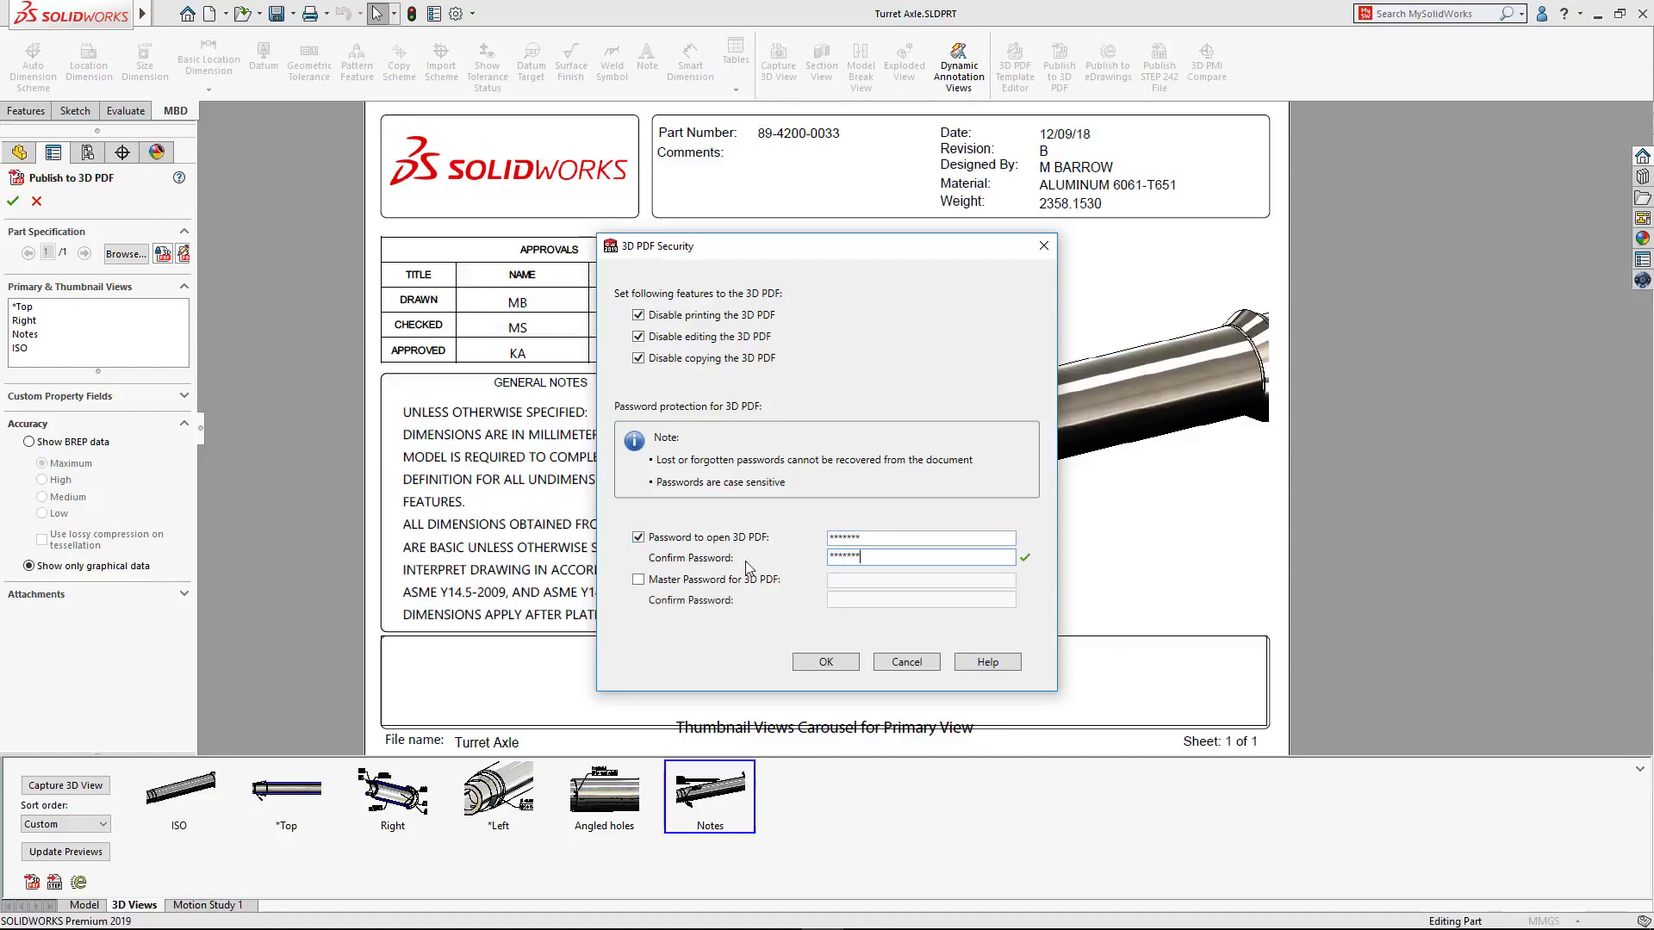
# Enable the master password for the 3D PDF, enter and confirm it, and accept the security settings
pyautogui.click(641, 584)
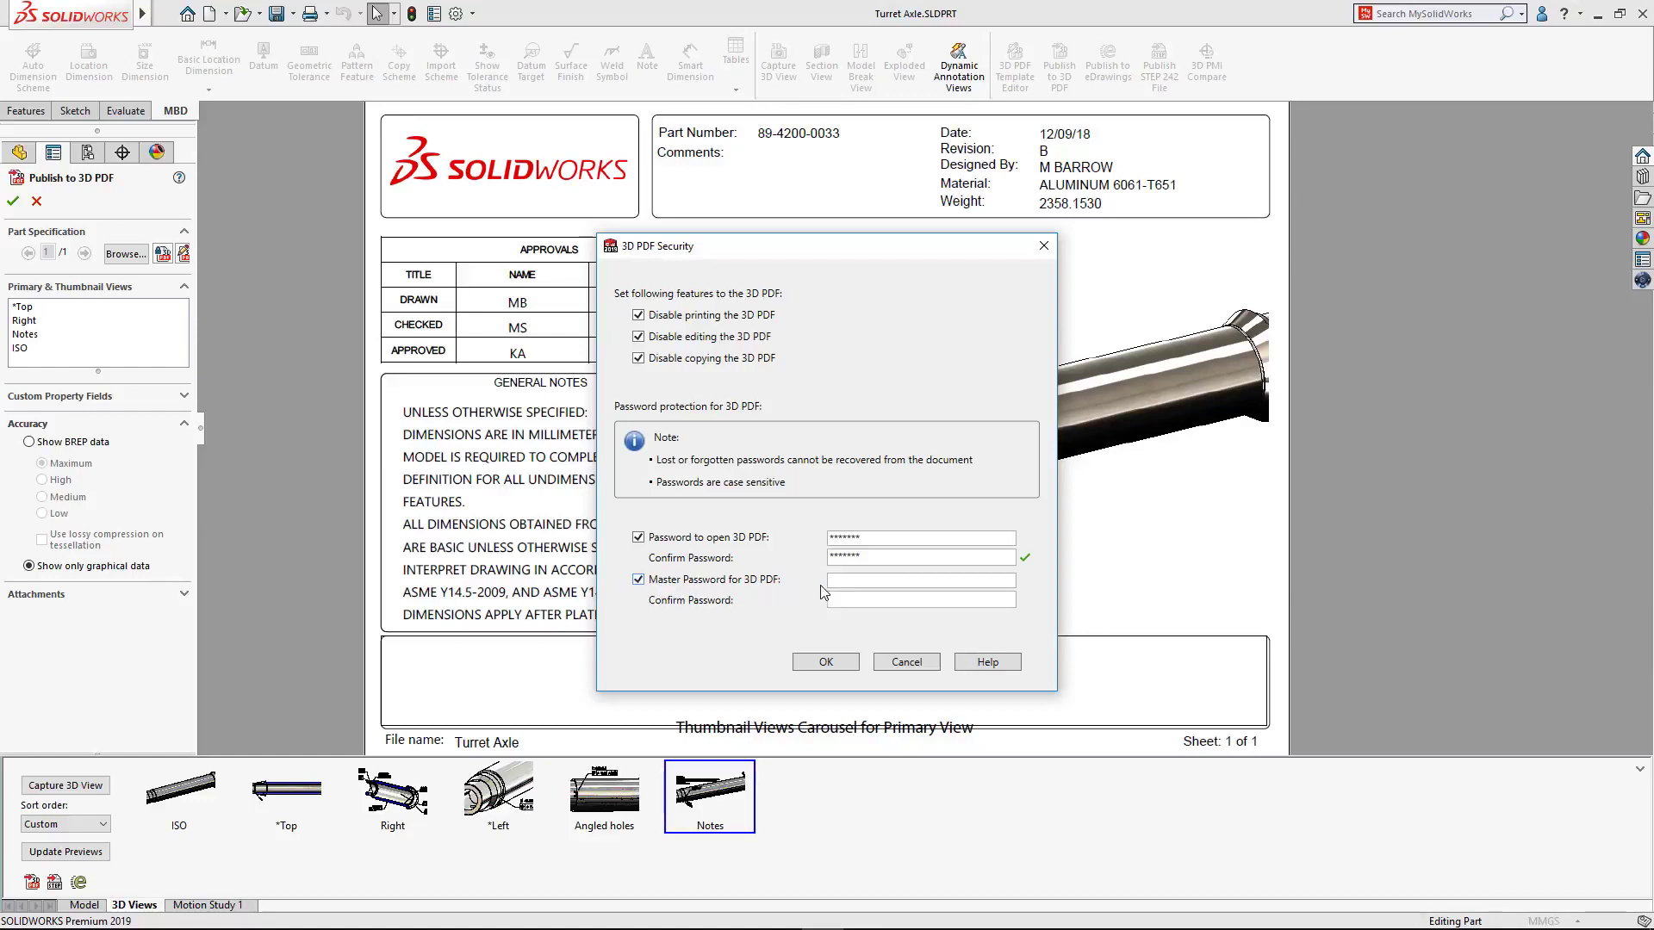
pyautogui.write('******')
pyautogui.press('Tab')
pyautogui.write('******')
pyautogui.click(823, 661)
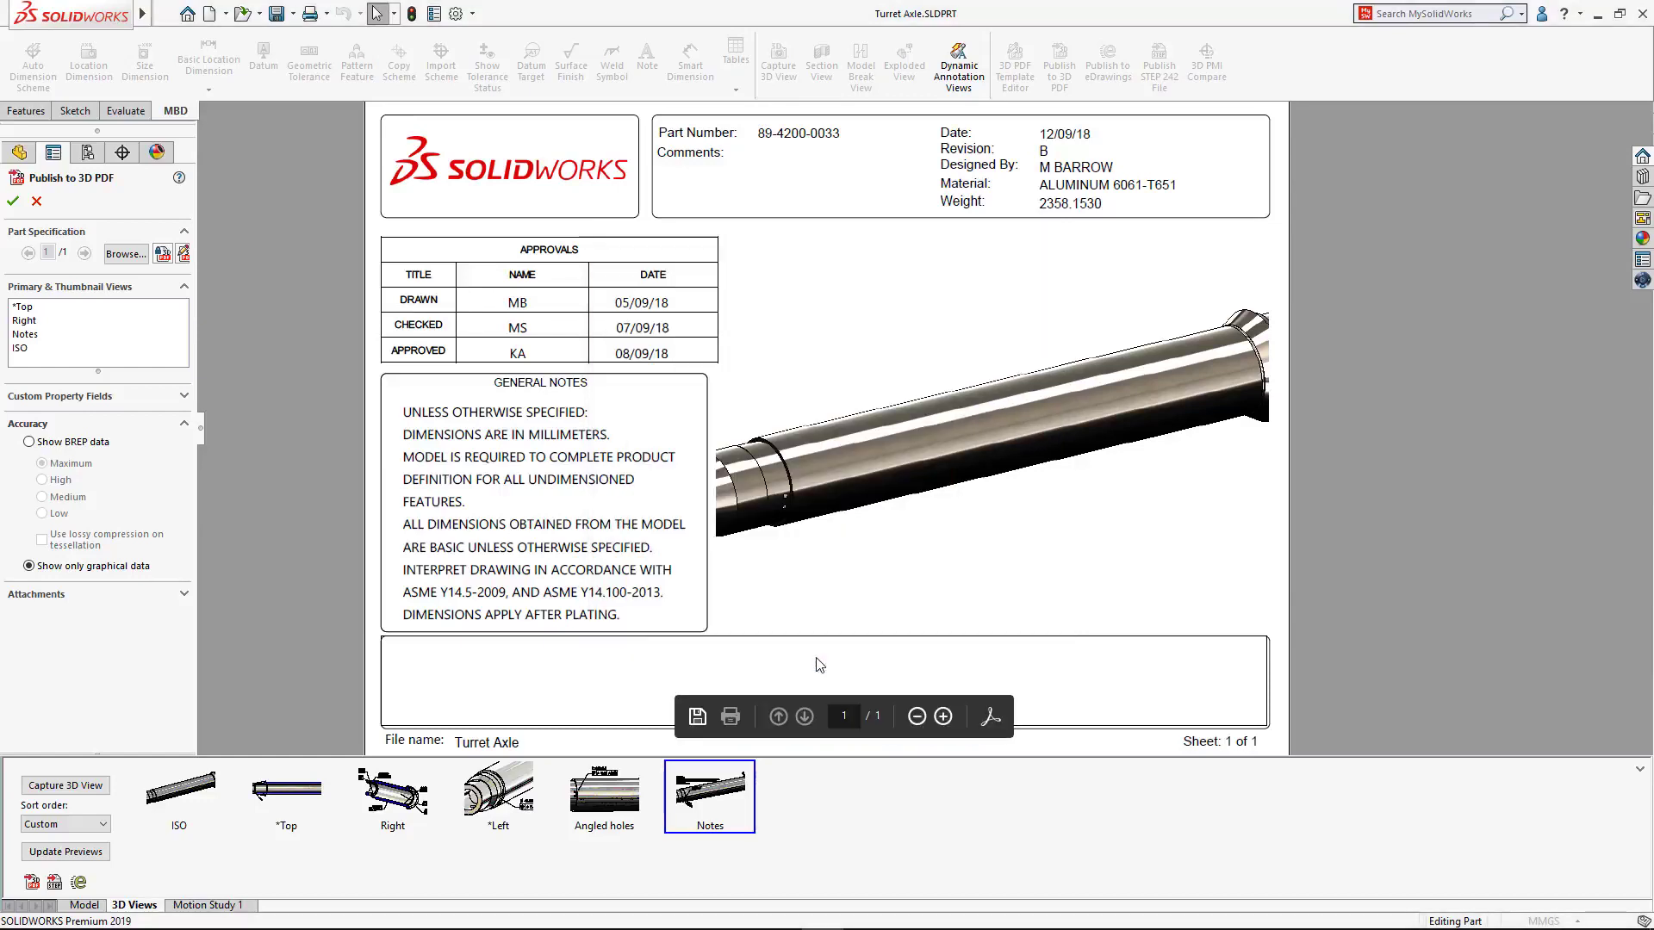
# Publish the 3D PDF as Turret Axle.pdf in Shared Documents and unlock it in Adobe Acrobat Reader with the document open password
pyautogui.click(13, 201)
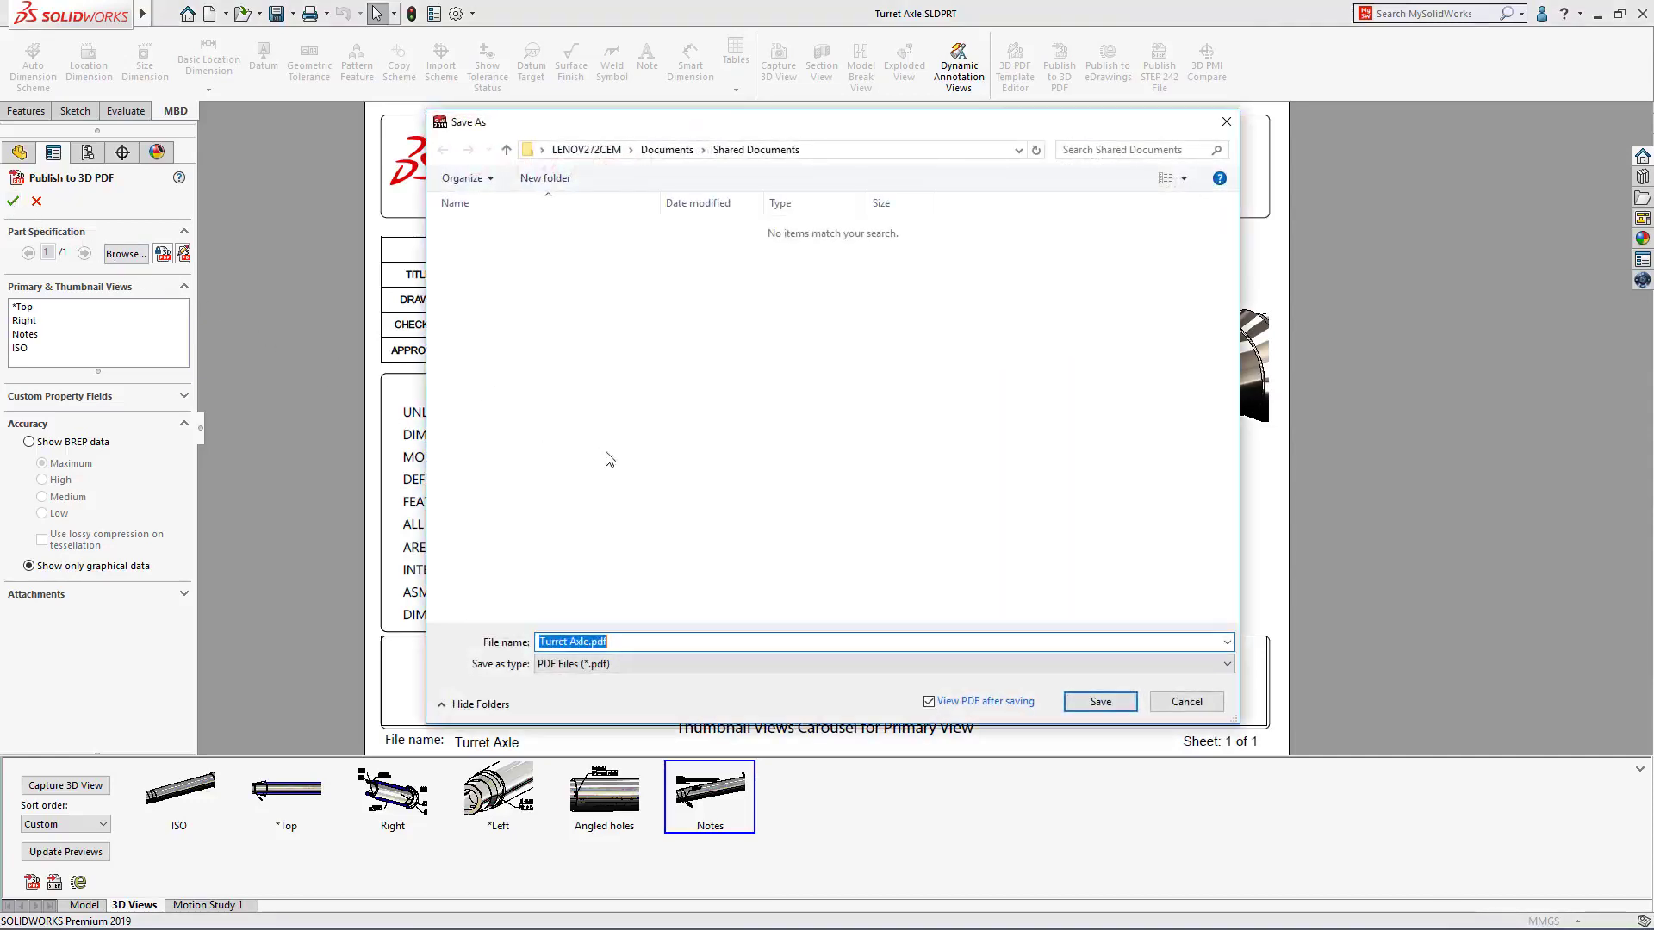
pyautogui.click(1100, 703)
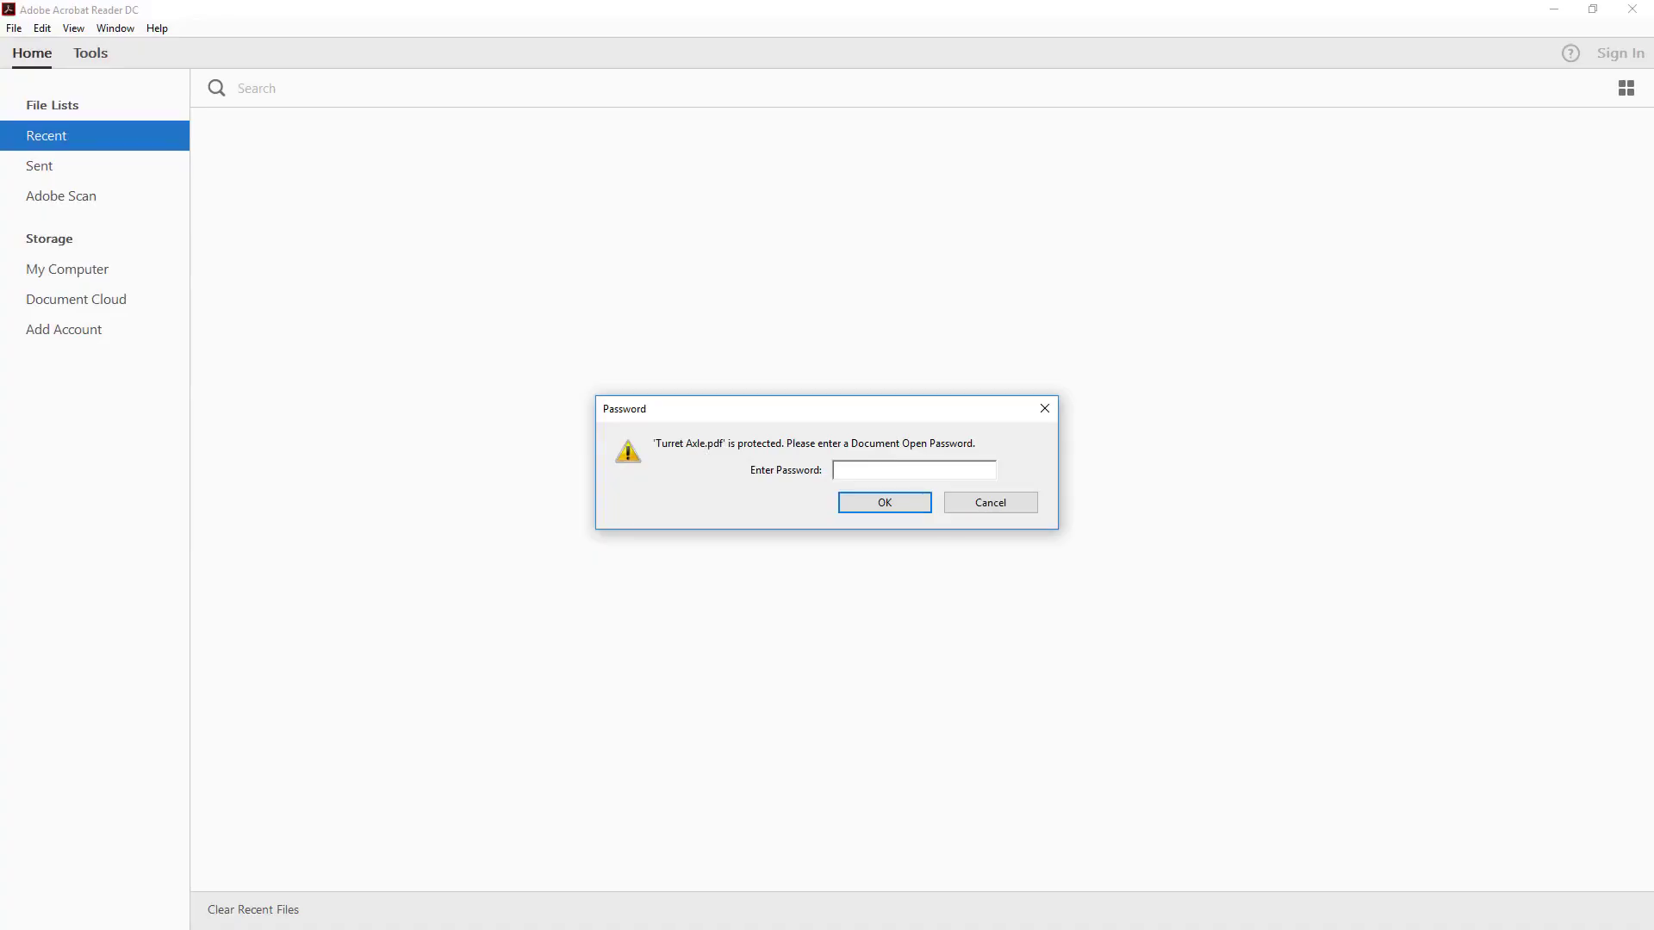
pyautogui.click(902, 499)
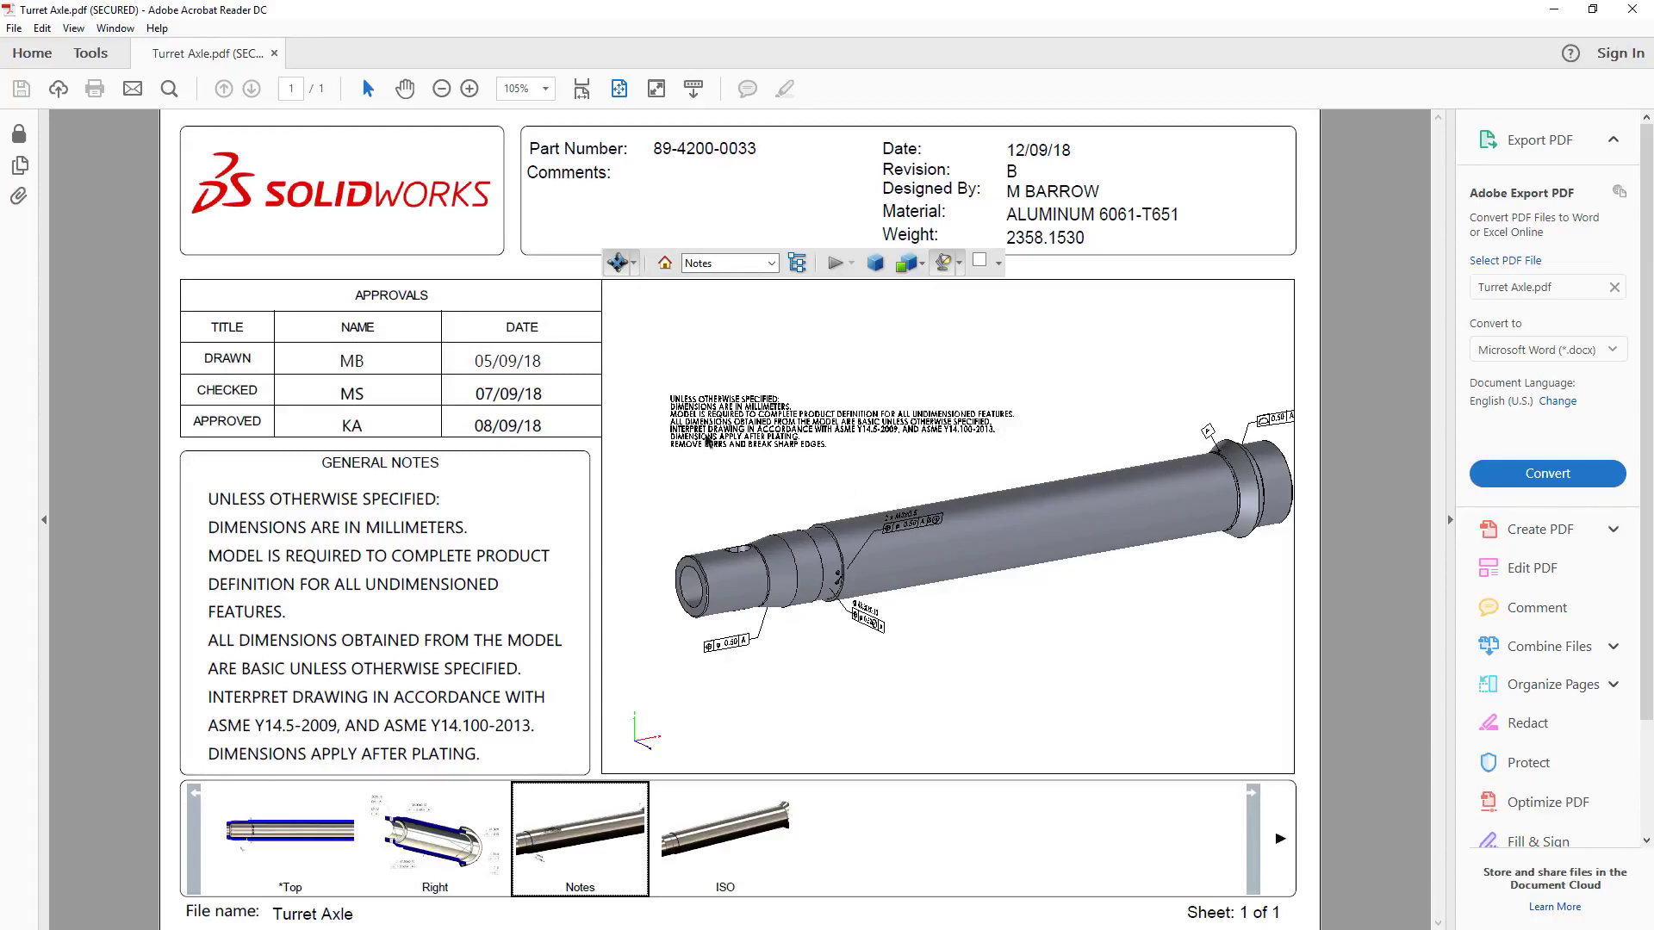
# Examine the published PDF's security settings and its permission details
pyautogui.click(21, 134)
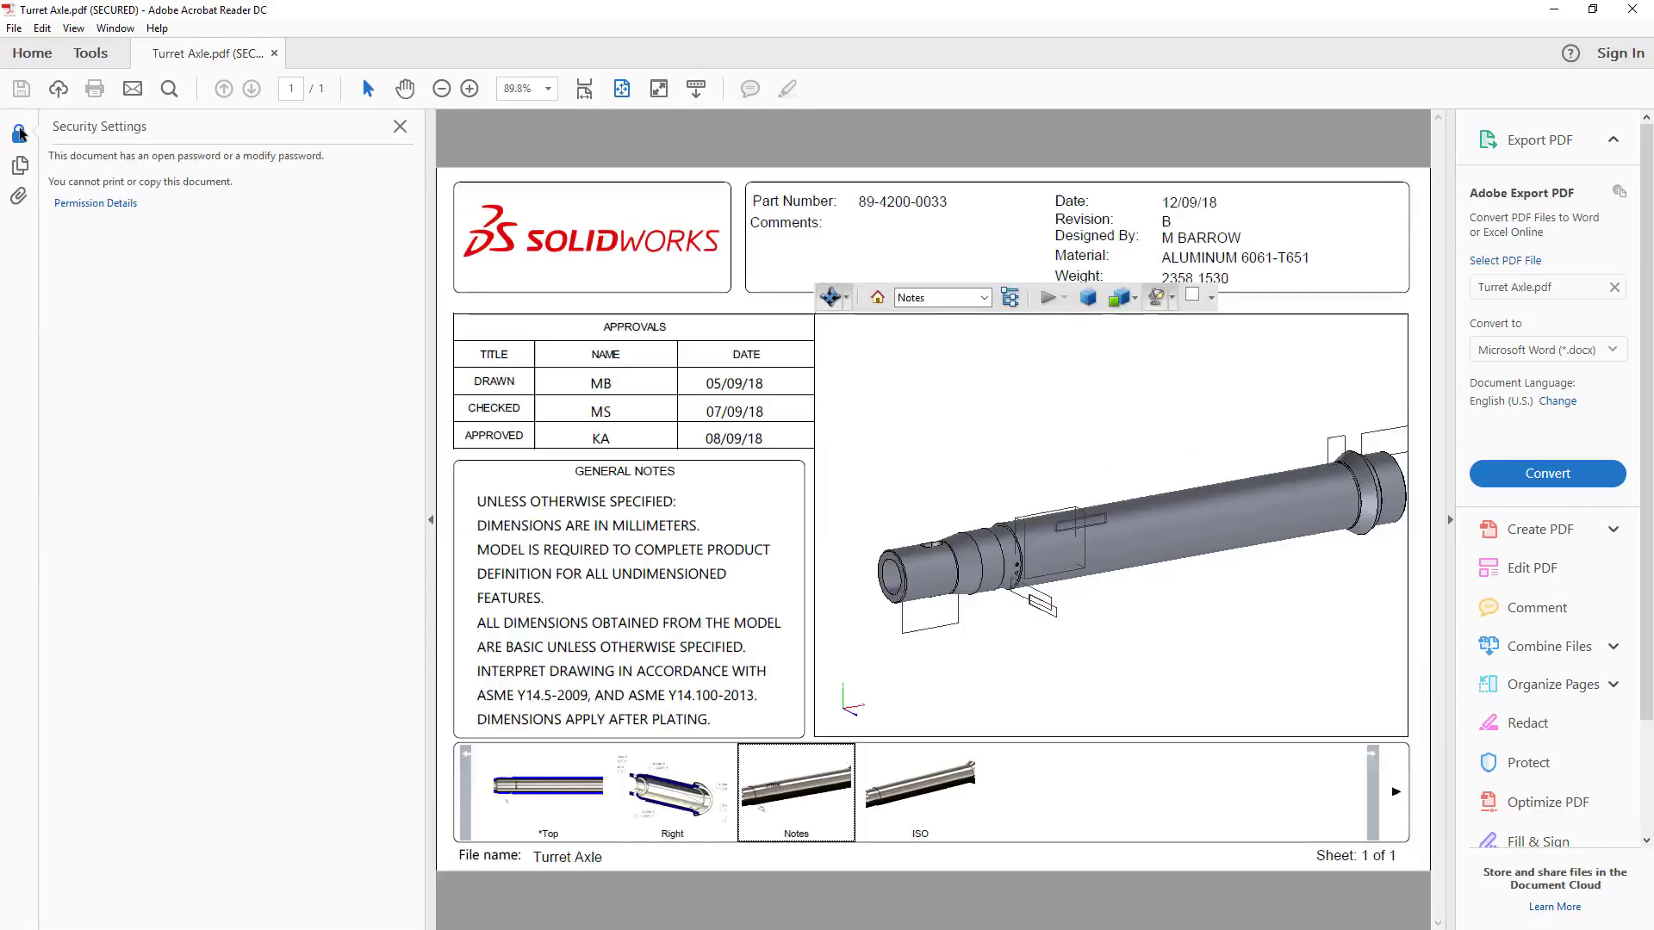
pyautogui.click(90, 203)
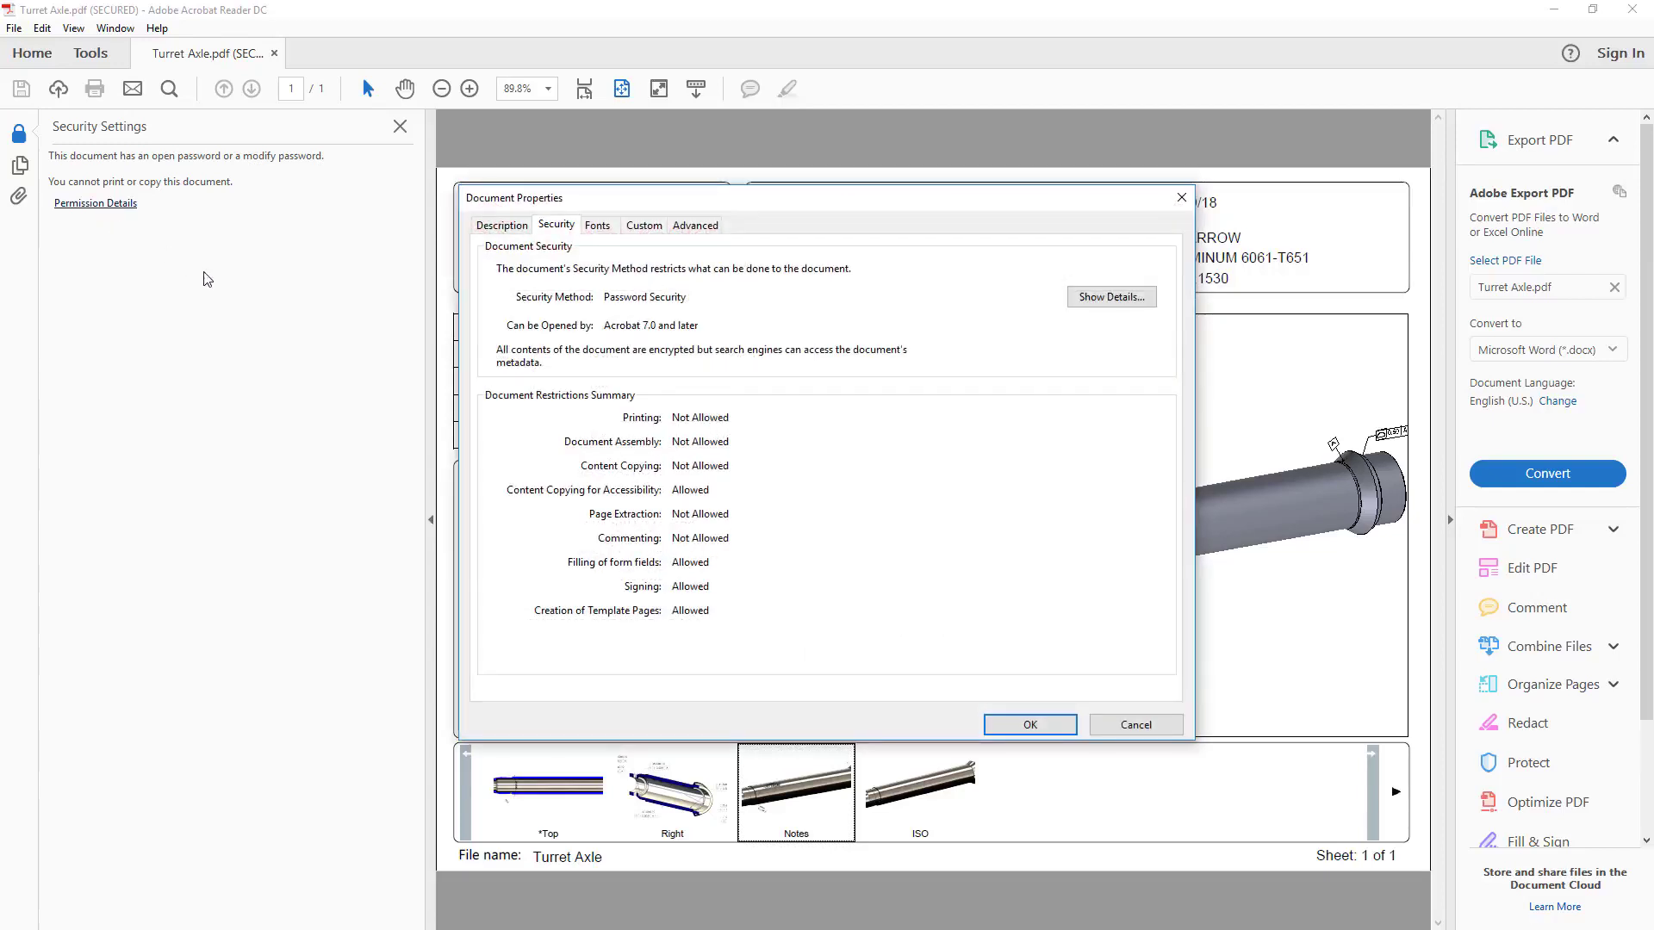
pyautogui.click(1030, 727)
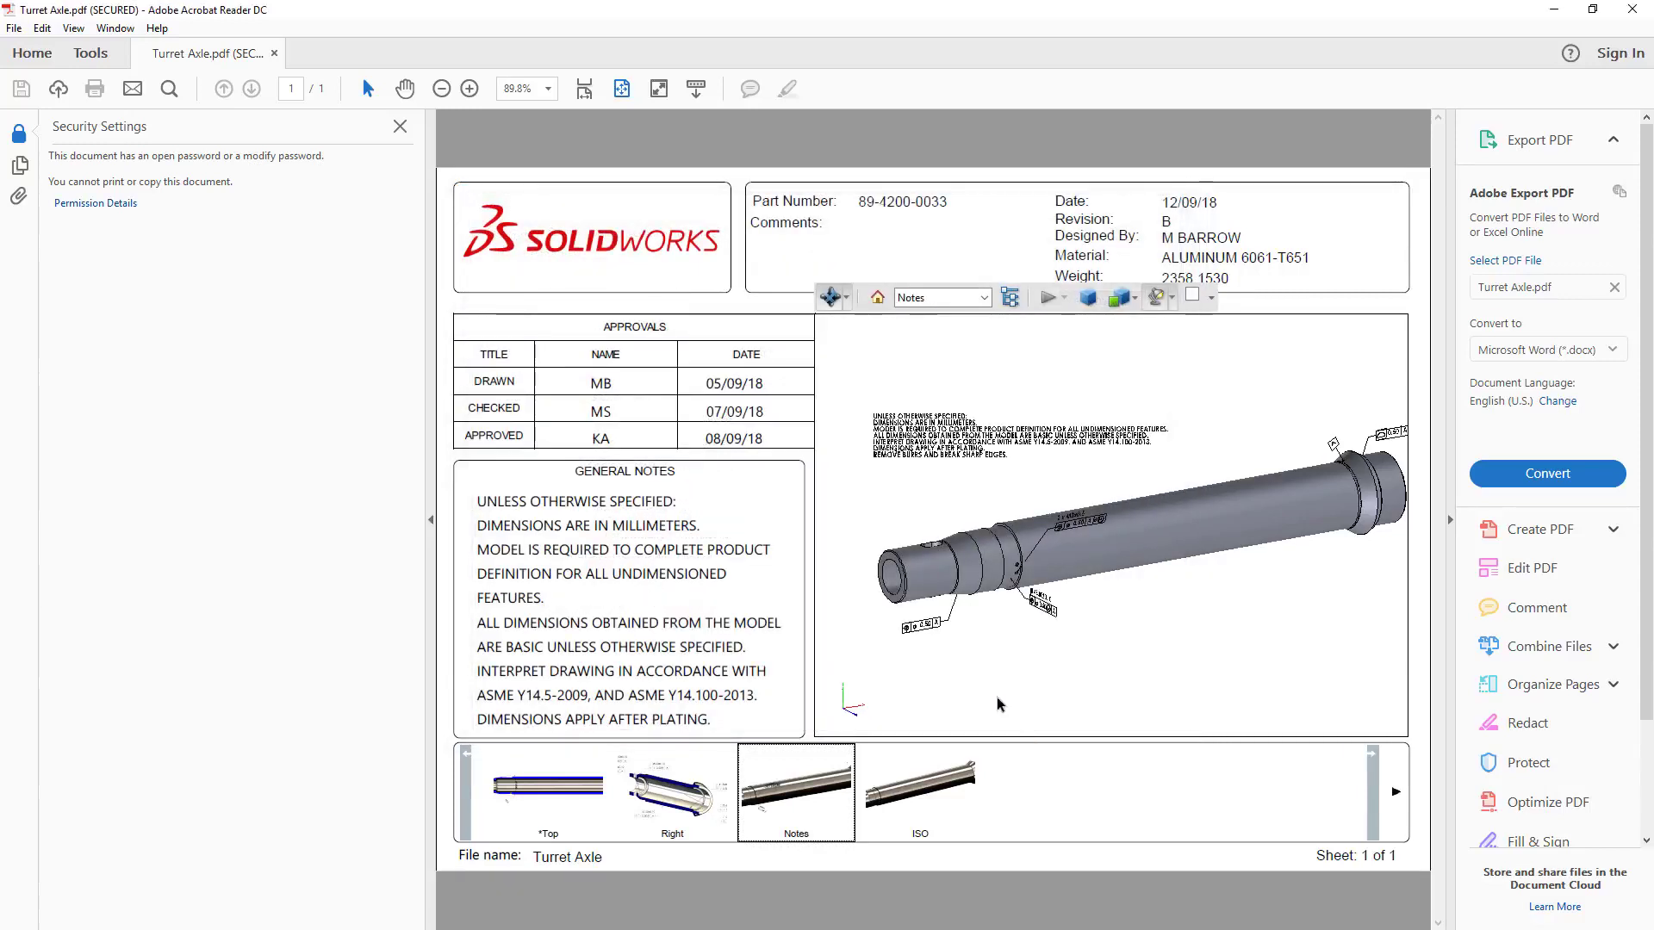
pyautogui.click(399, 128)
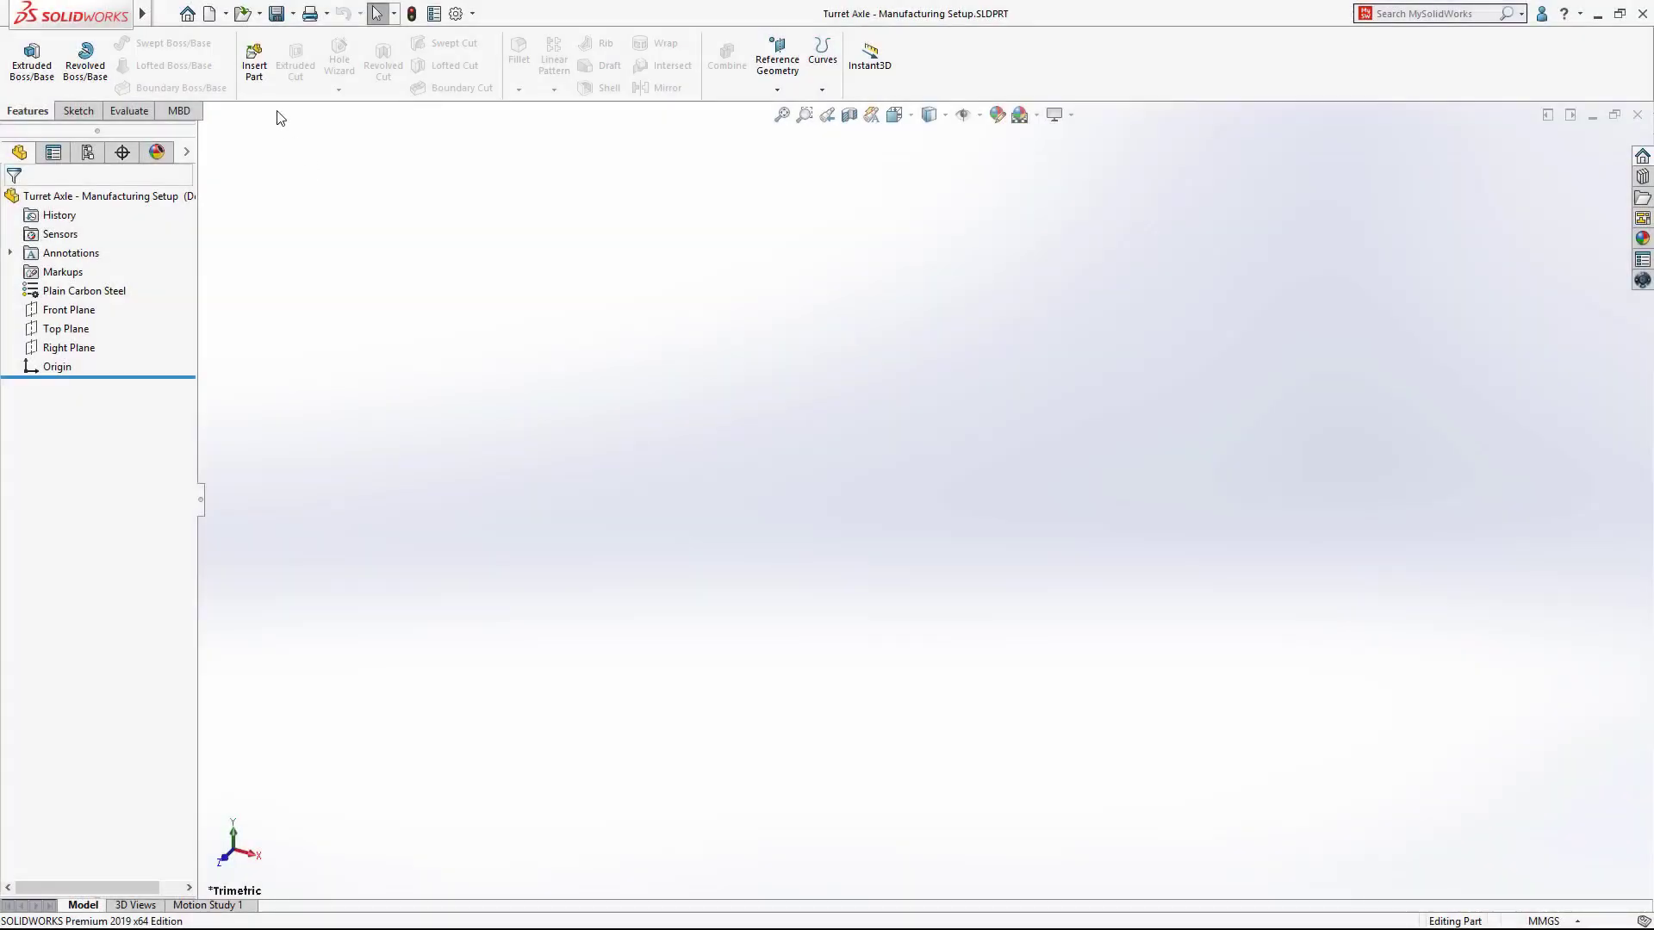
# Insert the Turret Axle part in its 3. CAMERA TURRET configuration into the Manufacturing Setup part, copying the DimXpert scheme
pyautogui.click(254, 68)
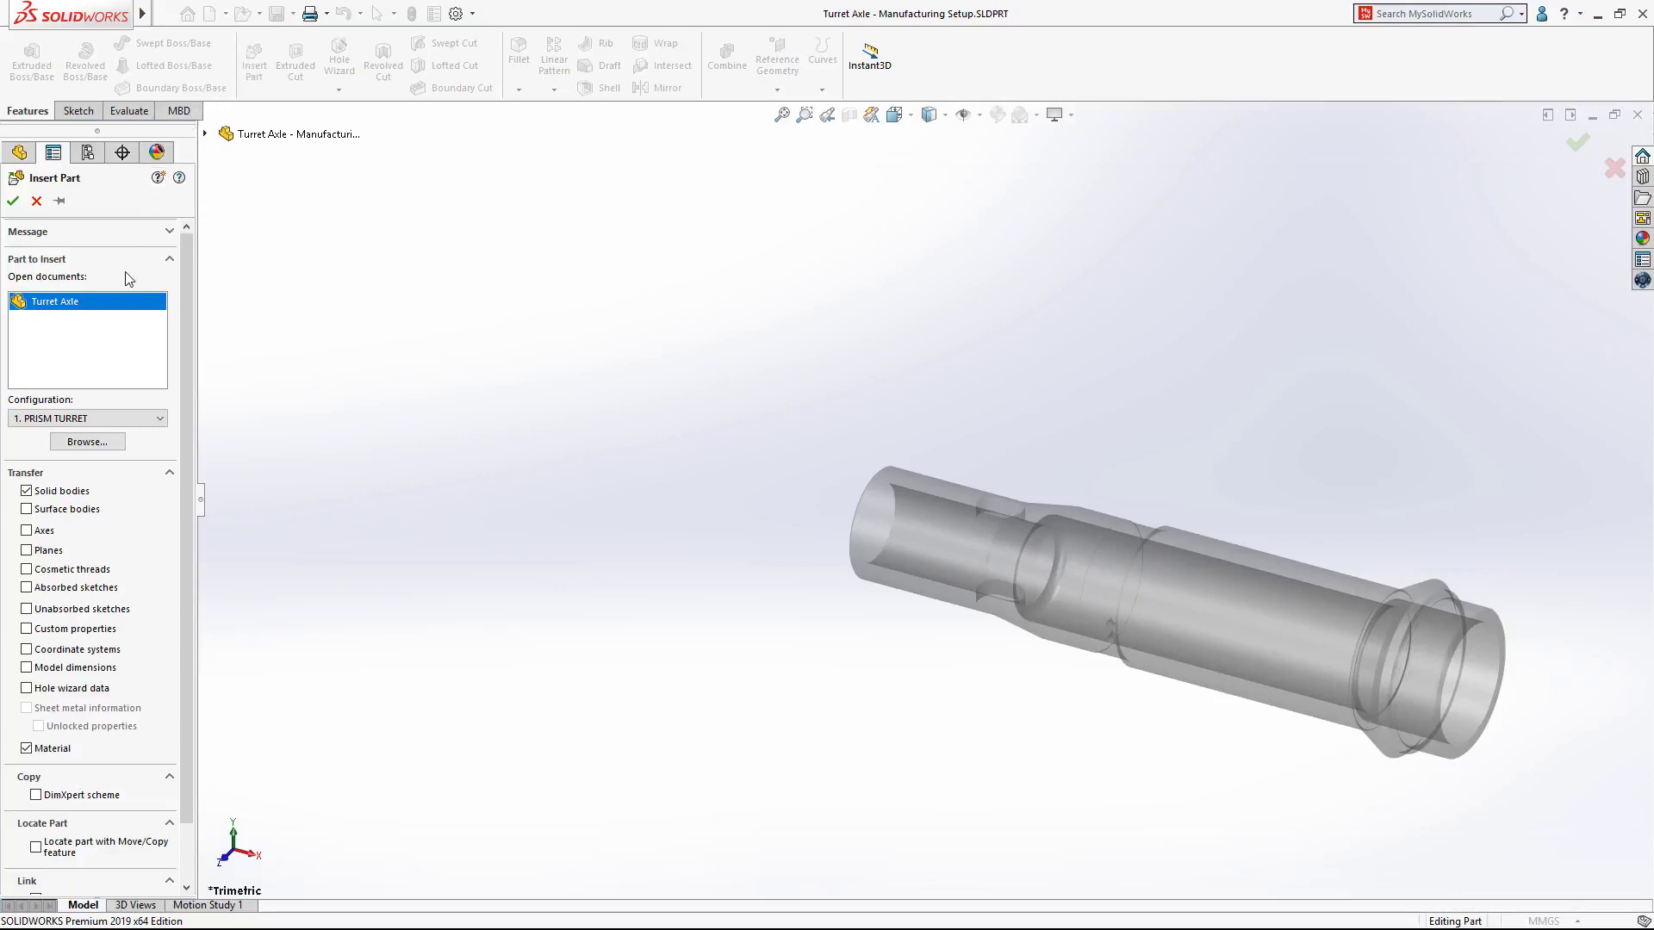
pyautogui.click(100, 418)
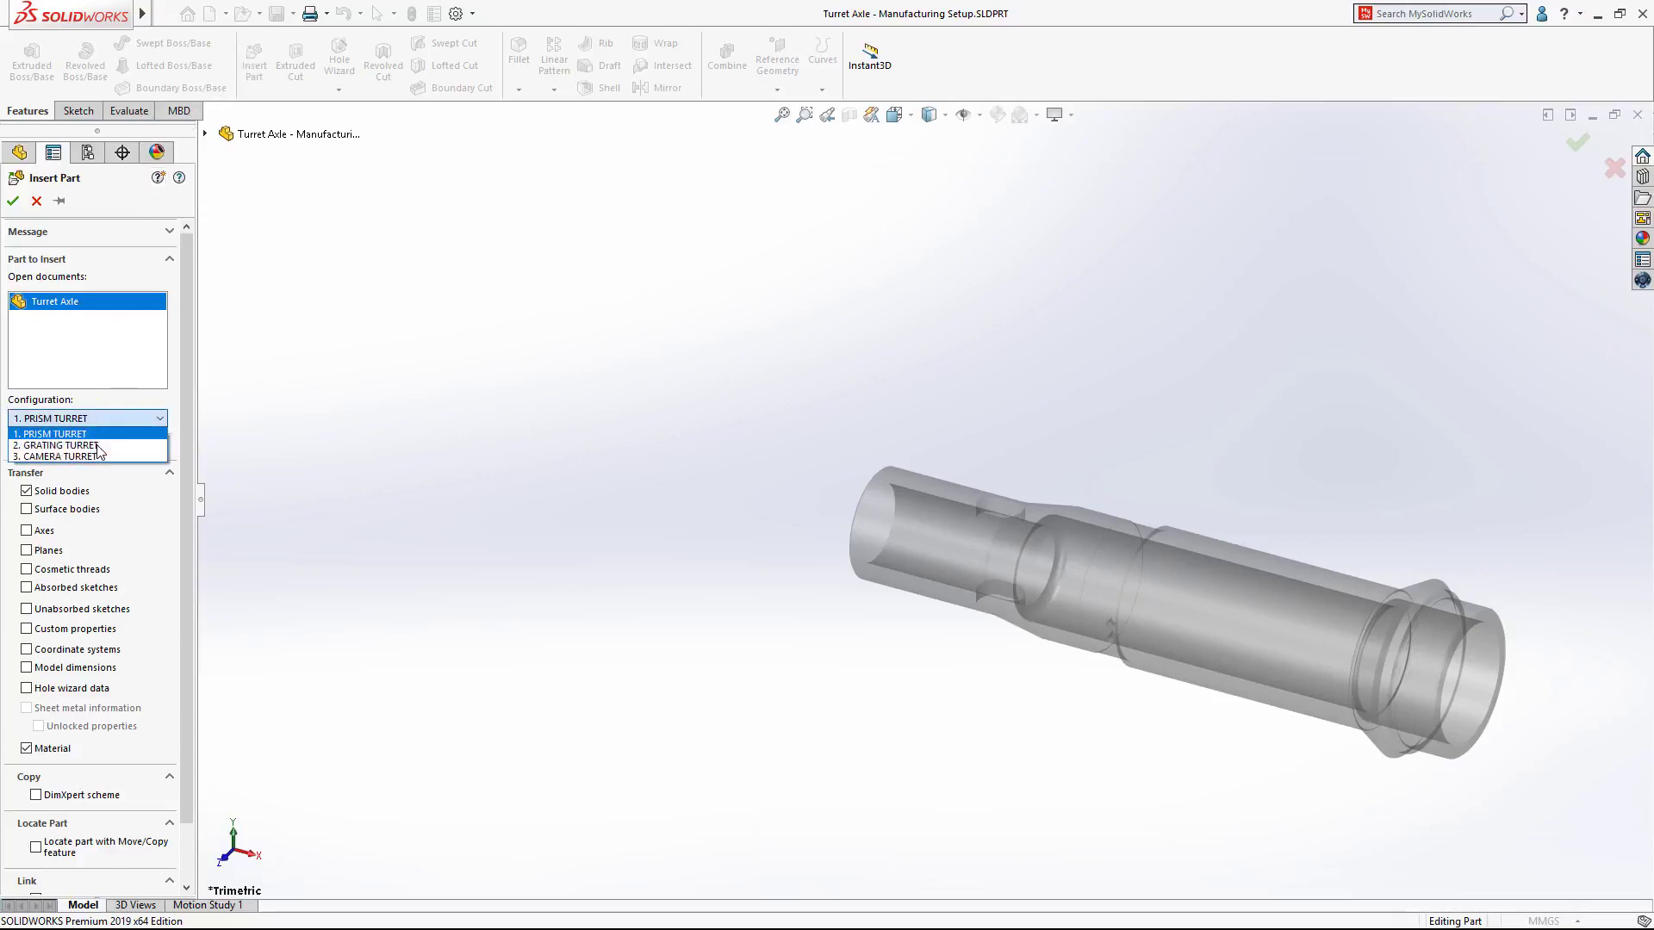
pyautogui.click(100, 457)
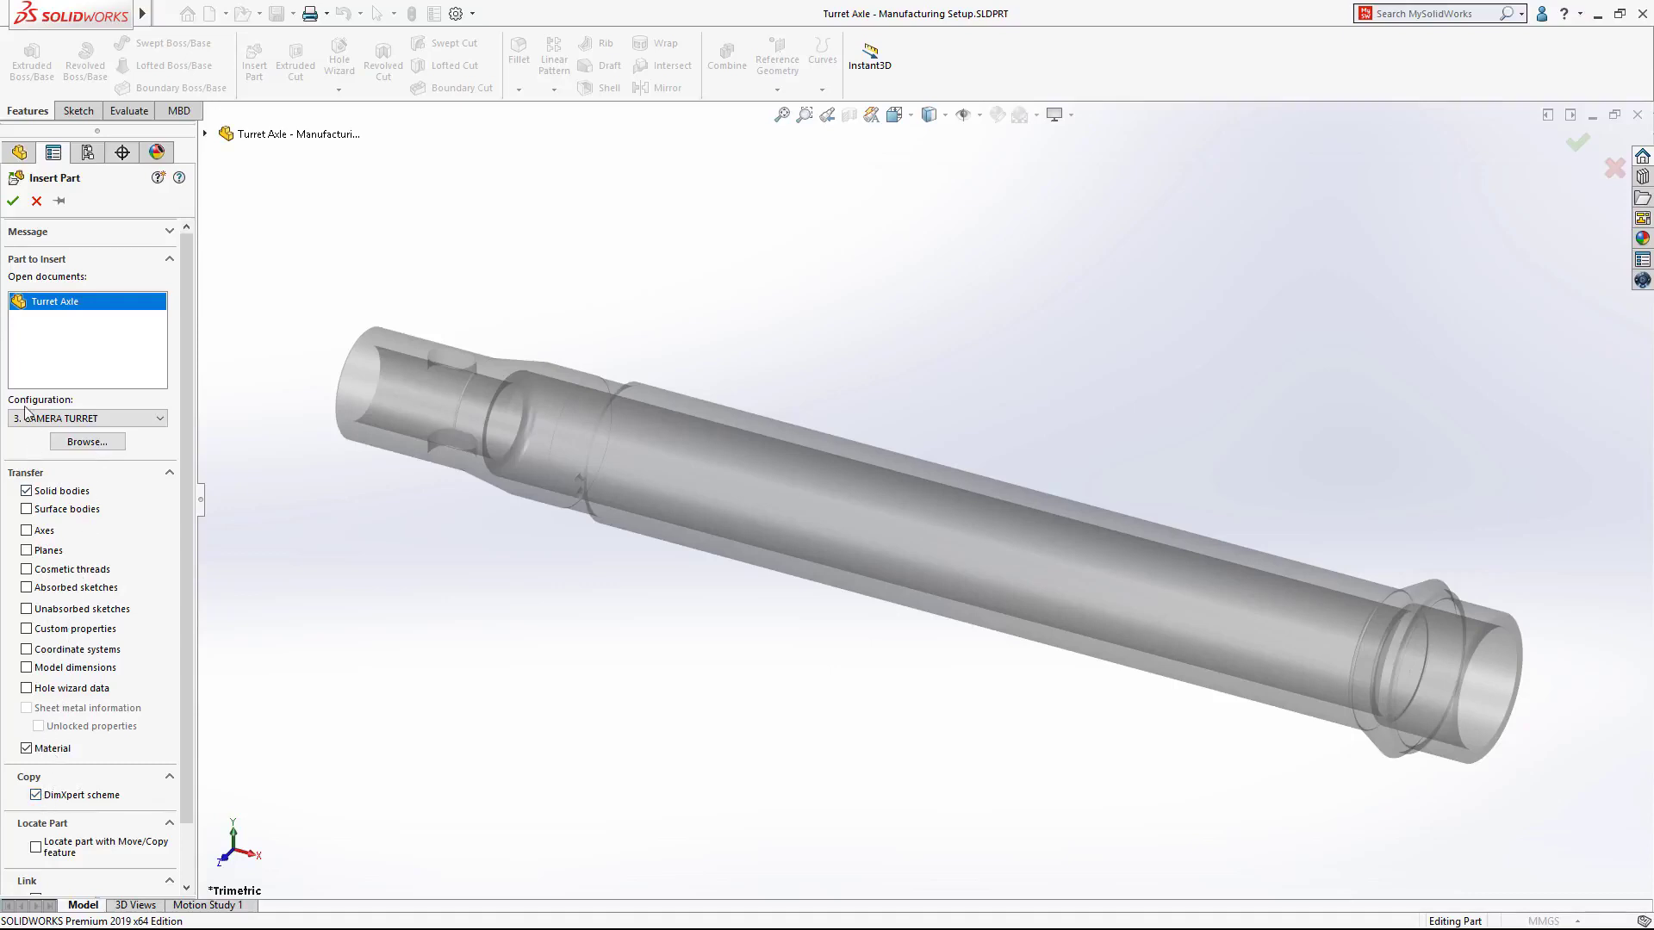
pyautogui.click(12, 202)
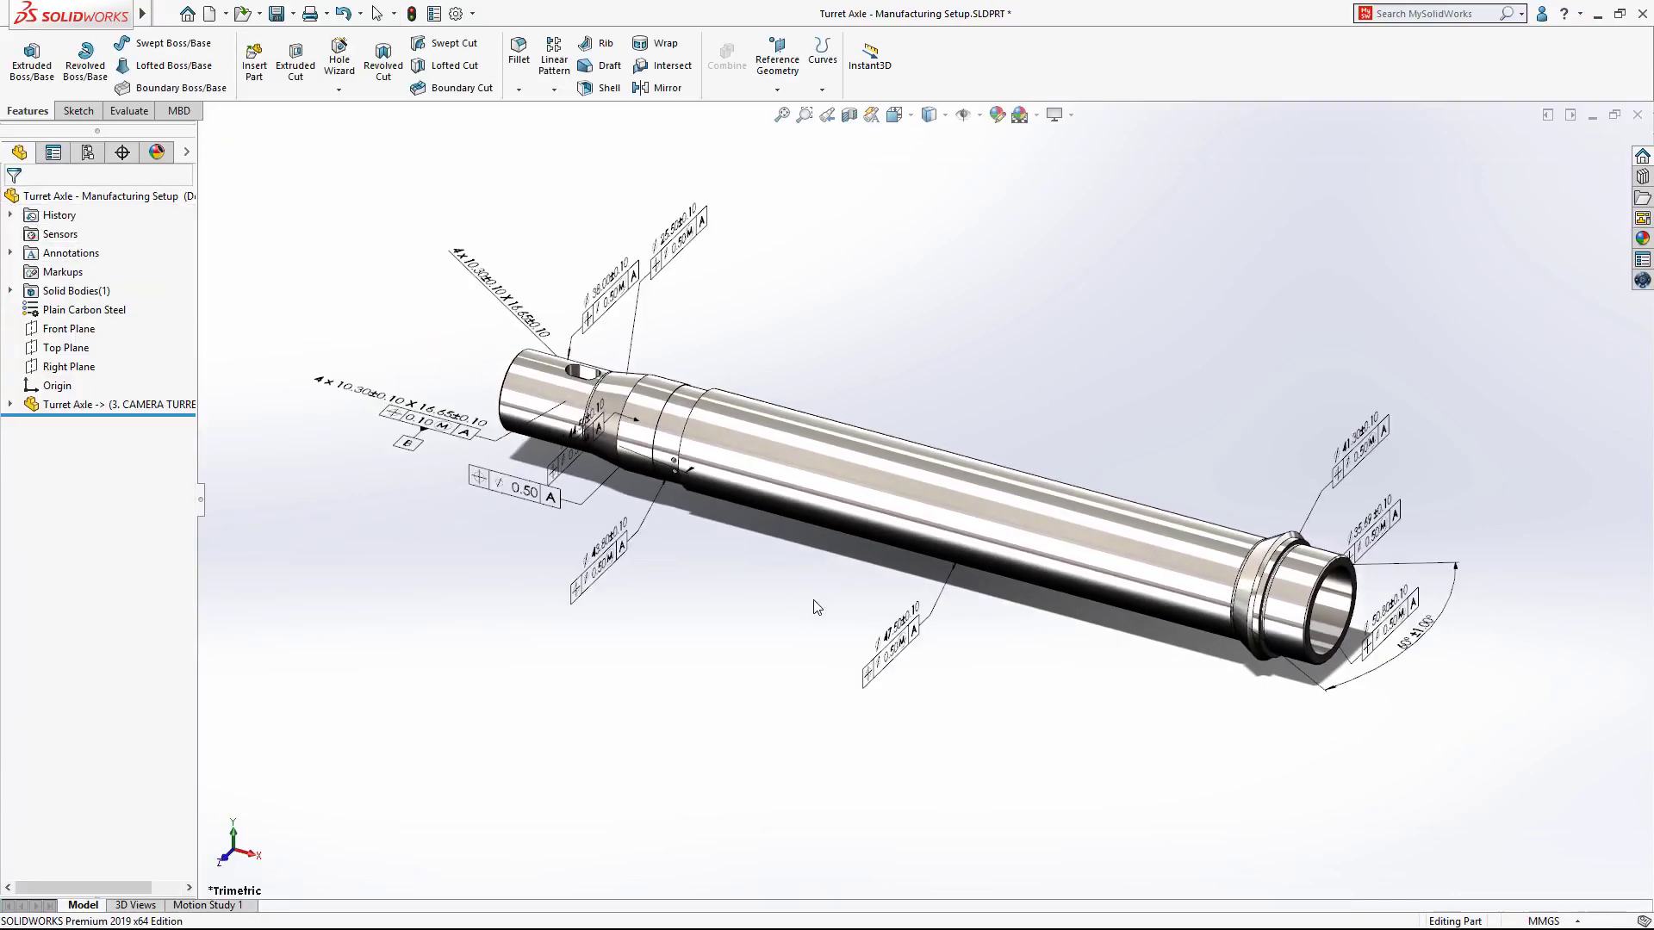
pyautogui.scroll(-3, 814, 590)
pyautogui.moveTo(814, 582)
pyautogui.mouseDown(button='middle')
pyautogui.moveTo(870, 480)
pyautogui.moveTo(991, 492)
pyautogui.mouseUp(button='middle')
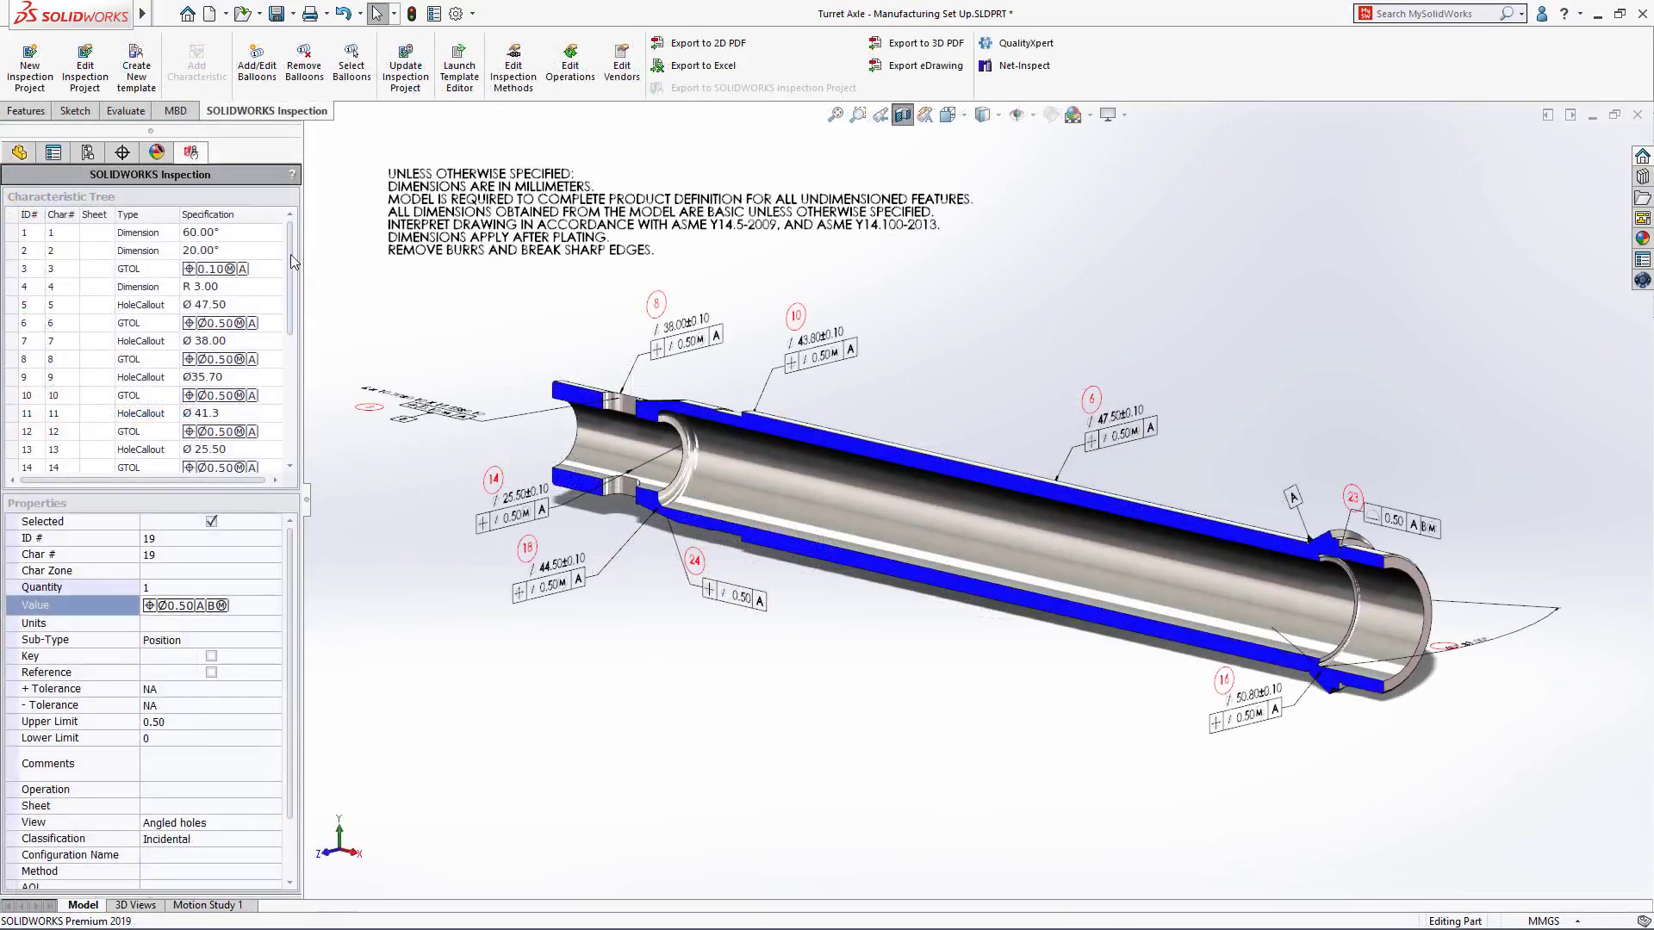
# Look through the axle's inspection characteristics in the Characteristic Tree
pyautogui.moveTo(291, 255); pyautogui.dragTo(297, 358)
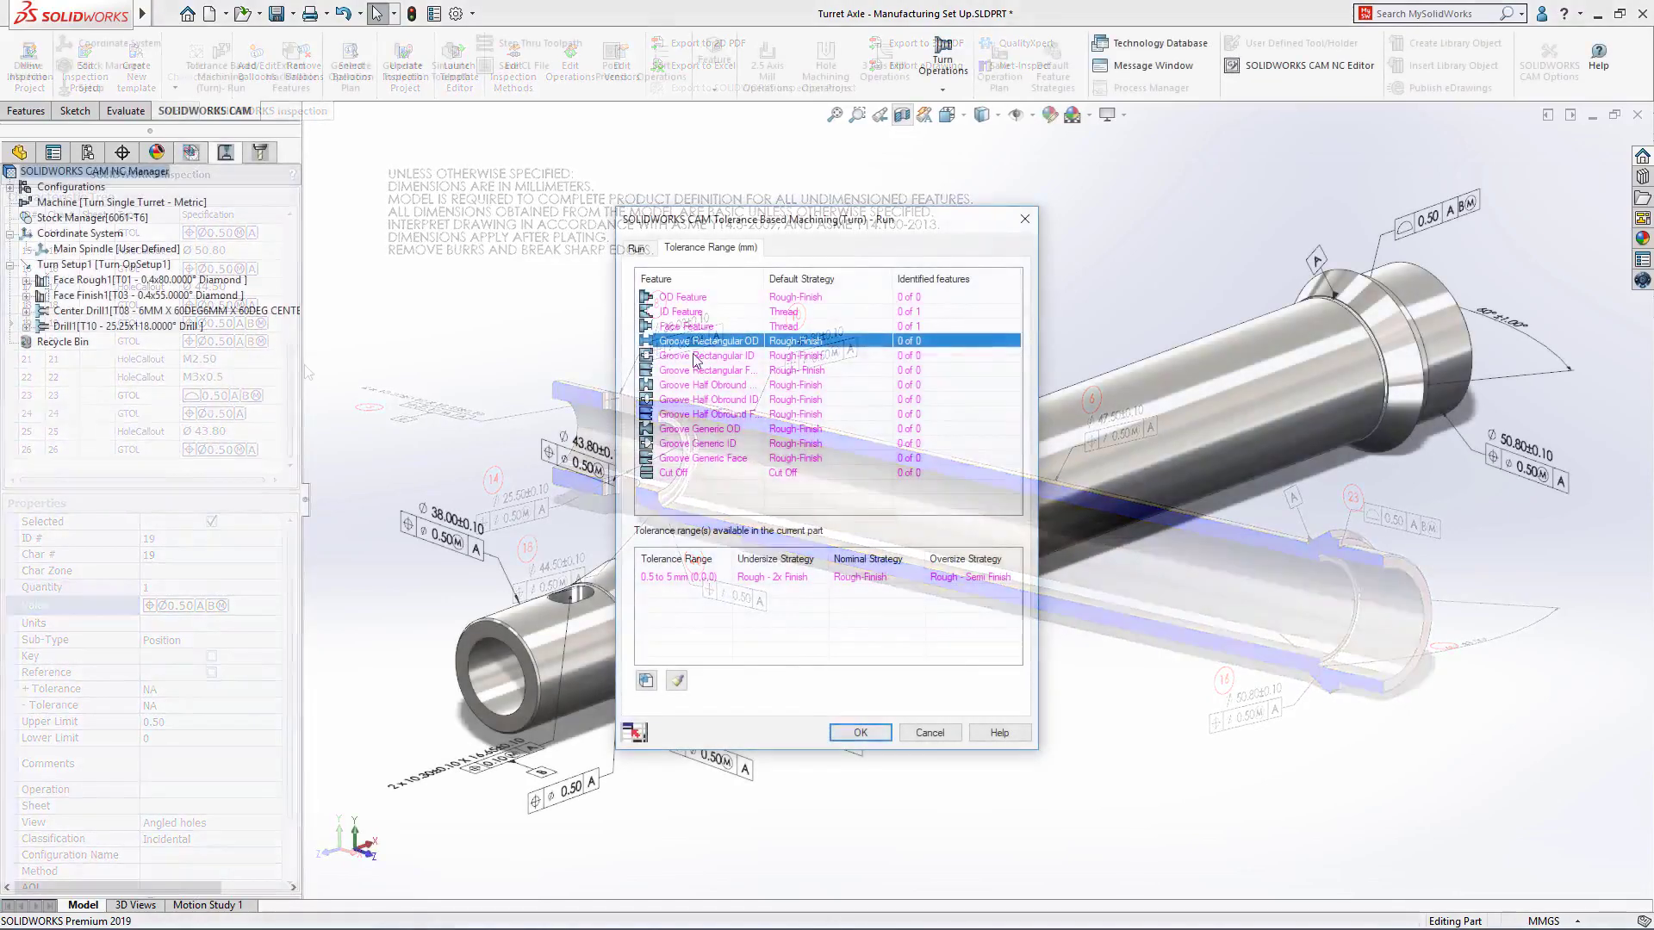
# Run feature identification from the tolerance range settings of Tolerance Based Machining (Turn)
pyautogui.click(646, 680)
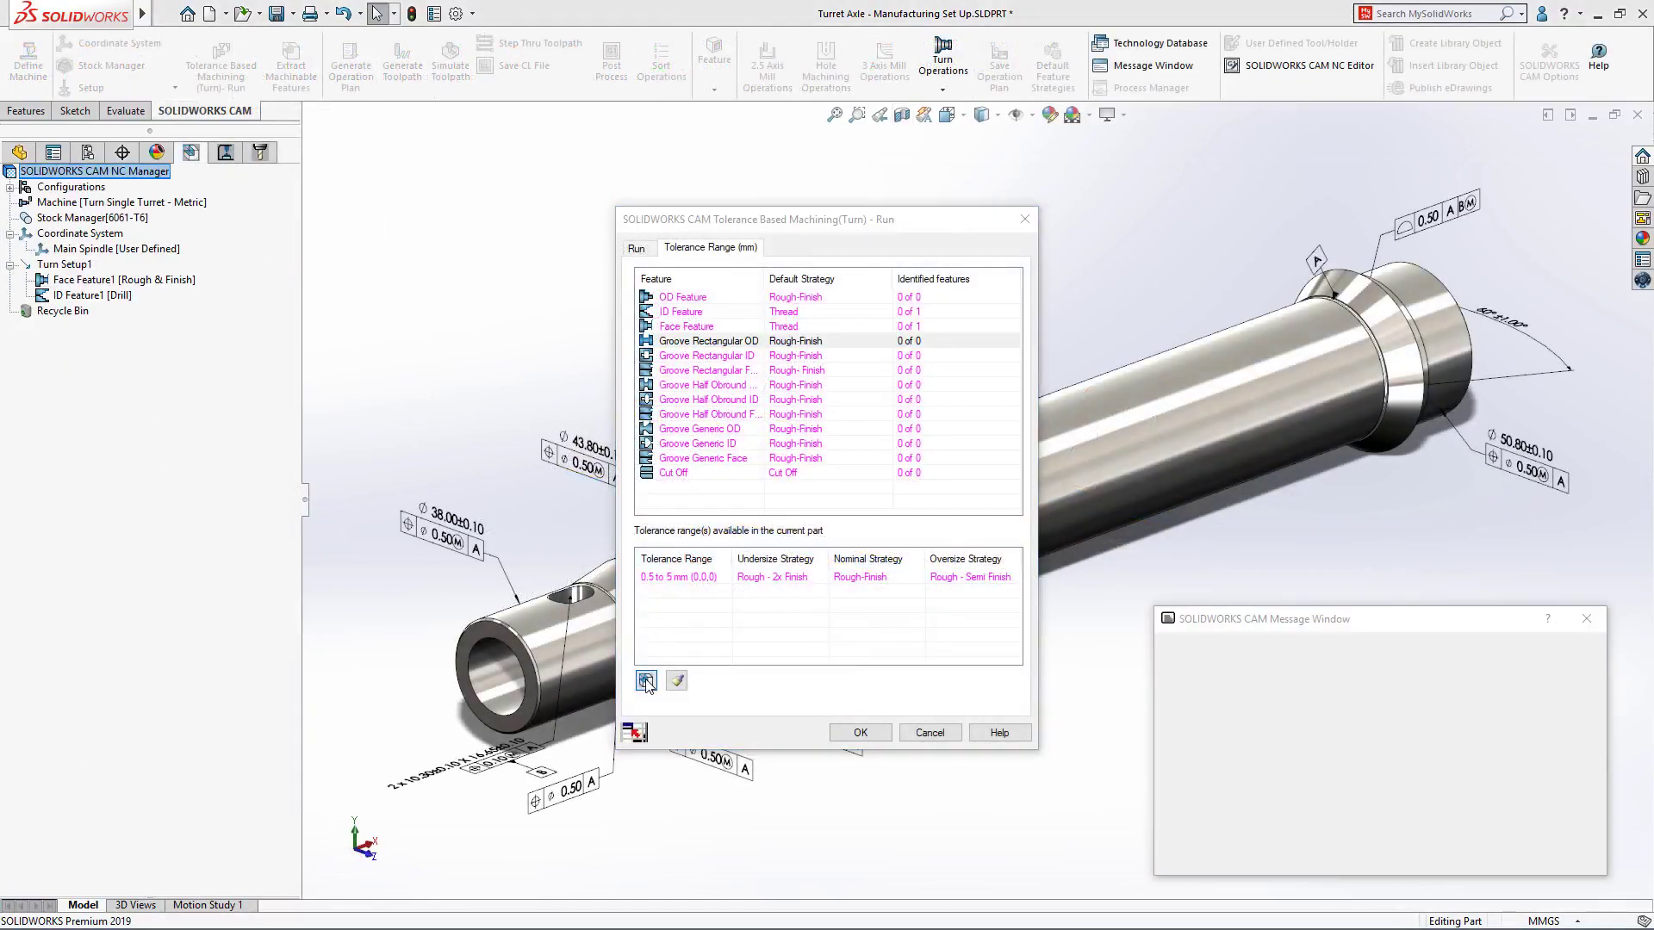